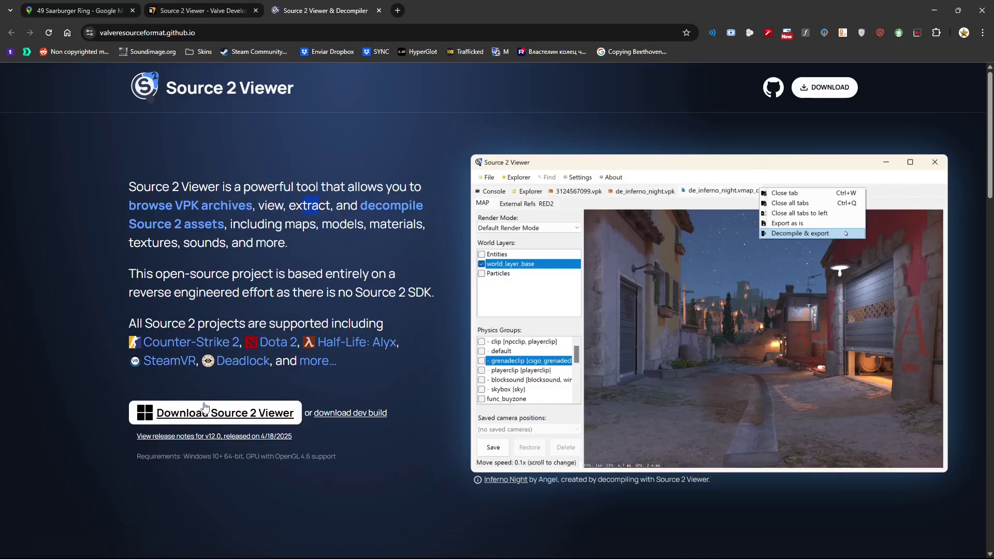
Step: Leave the VDC wiki page, bring Source 2 Viewer forward and expand the Counter-Strike 2 entry
left_click(201, 11)
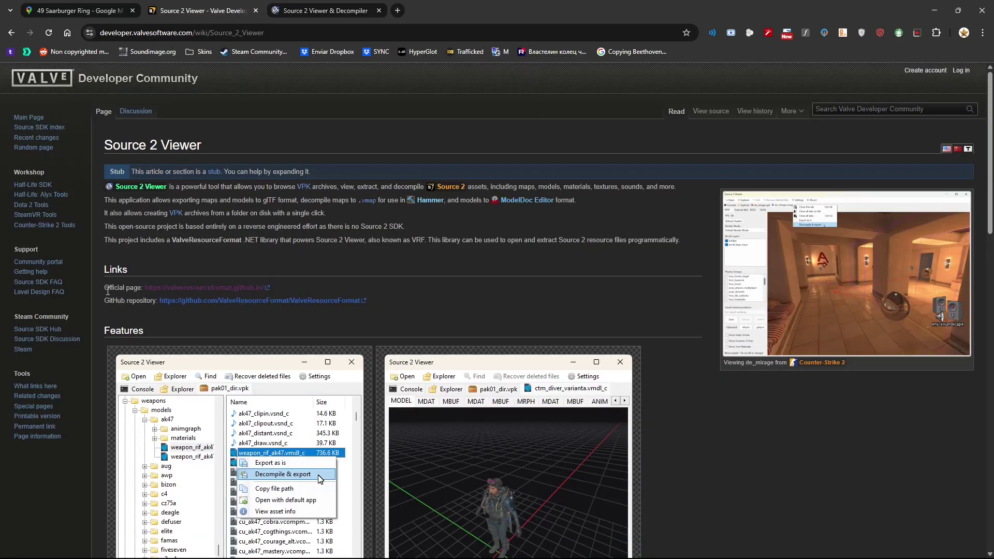
left_click_drag(108, 291, 299, 283)
left_click(933, 6)
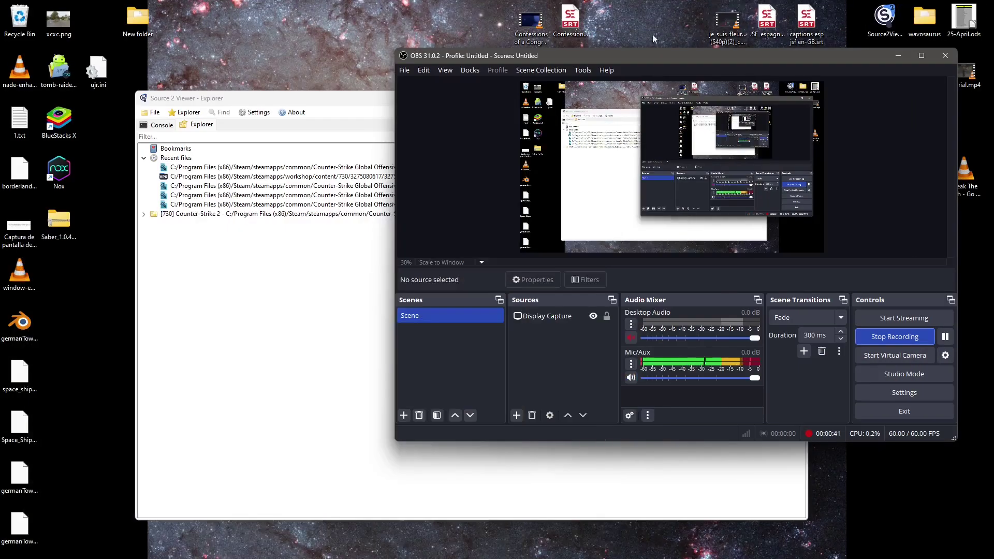
left_click(262, 160)
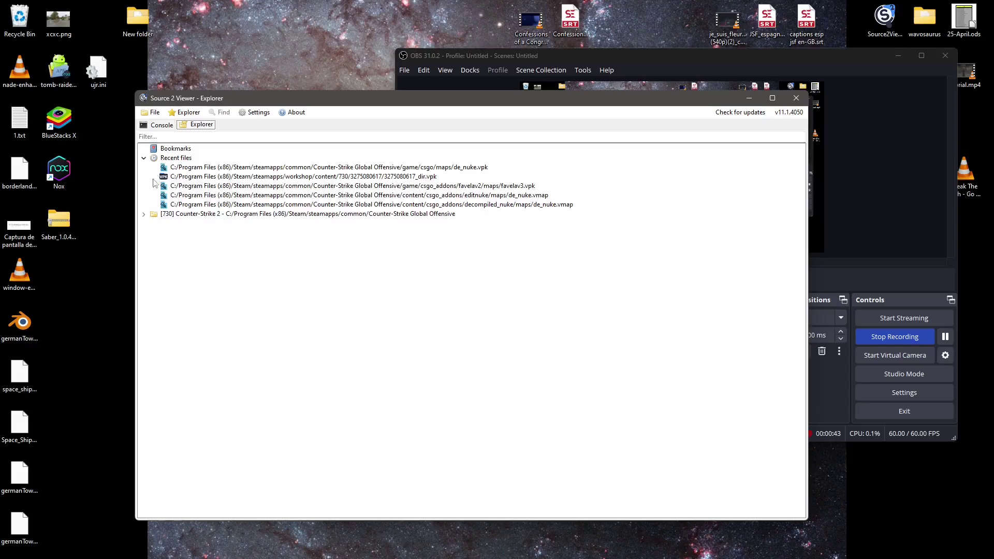
double_click(176, 214)
Step: Browse the CS2 map packages like de_dust2 and Workshop maps such as FAST AIM and Aim Anubis
left_click(216, 251)
left_click(224, 341)
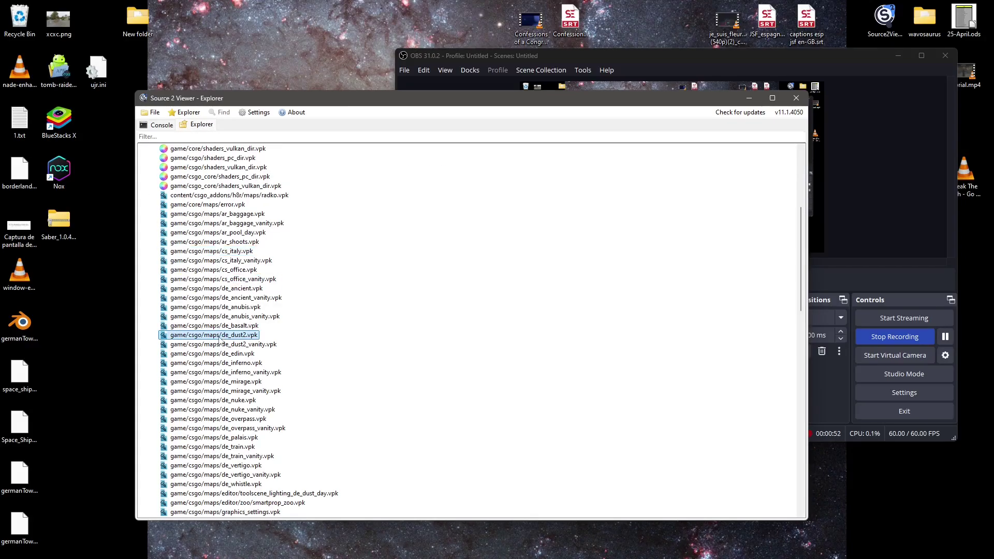
scroll(224, 339, "down", 20)
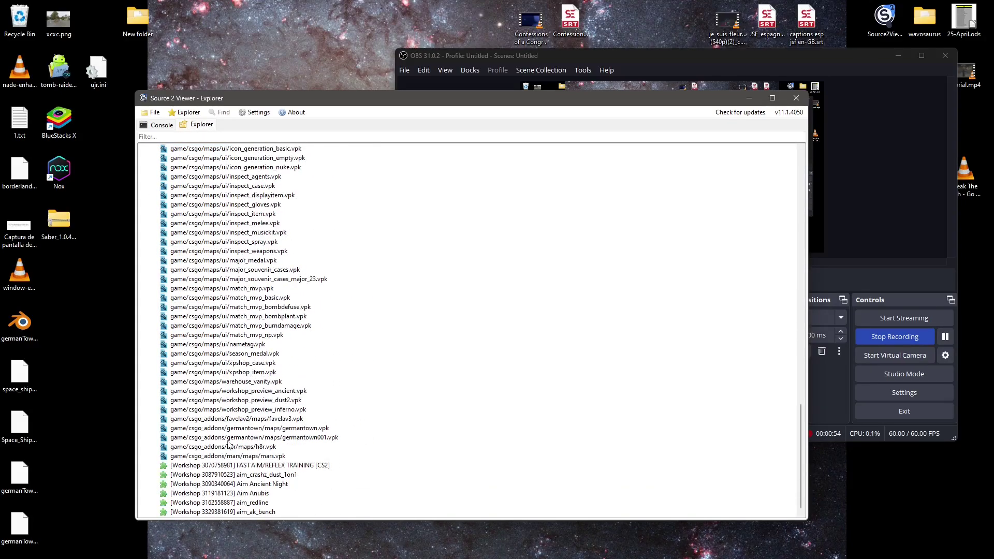
left_click(203, 465)
left_click(190, 484)
left_click(195, 493)
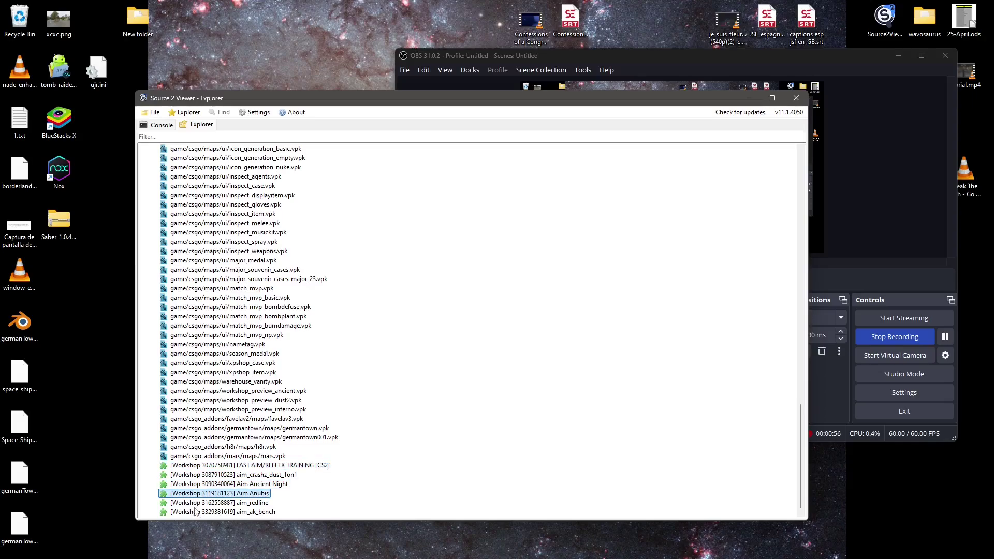
left_click(197, 512)
left_click(204, 493)
left_click(213, 474)
left_click(205, 466)
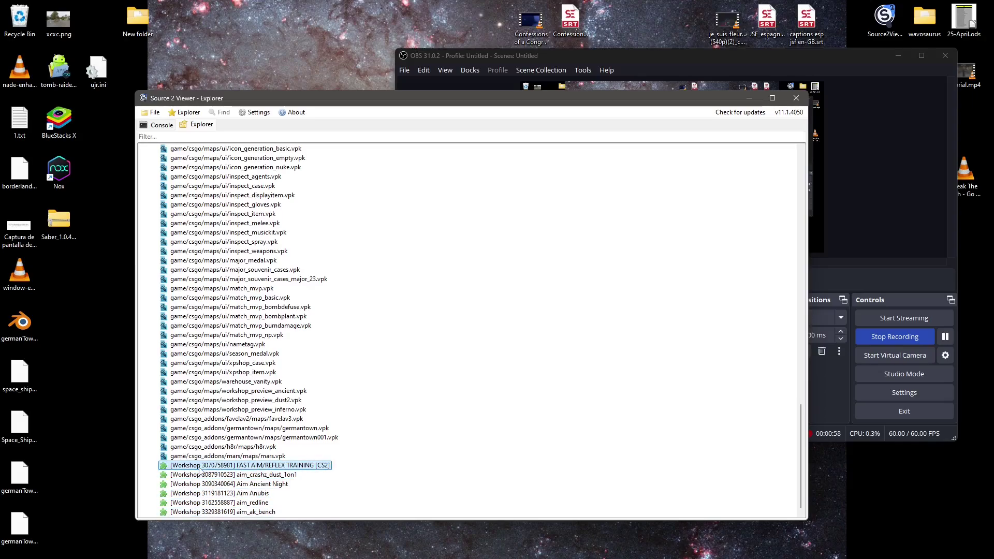
scroll(207, 468, "up", 1)
scroll(207, 468, "down", 1)
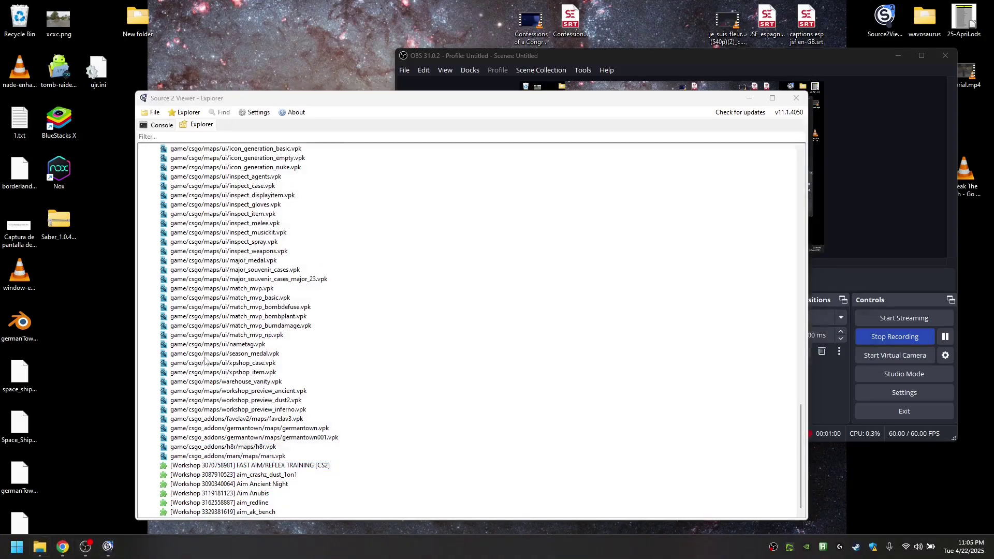
Step: Open File Explorer beside the viewer and go up to the 730 Workshop folder
left_click(40, 547)
right_click(210, 493)
left_click(228, 498)
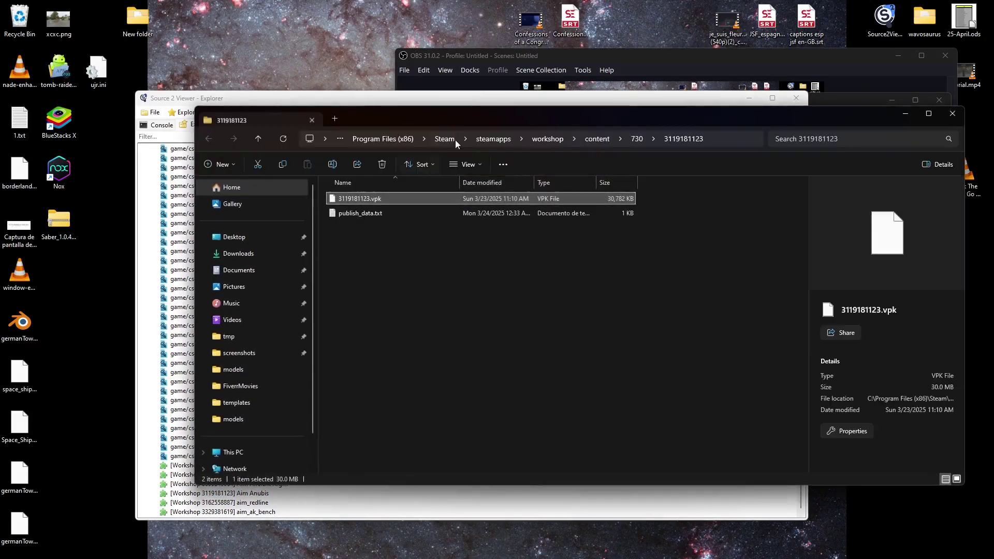
left_click_drag(443, 128, 591, 149)
left_click(787, 154)
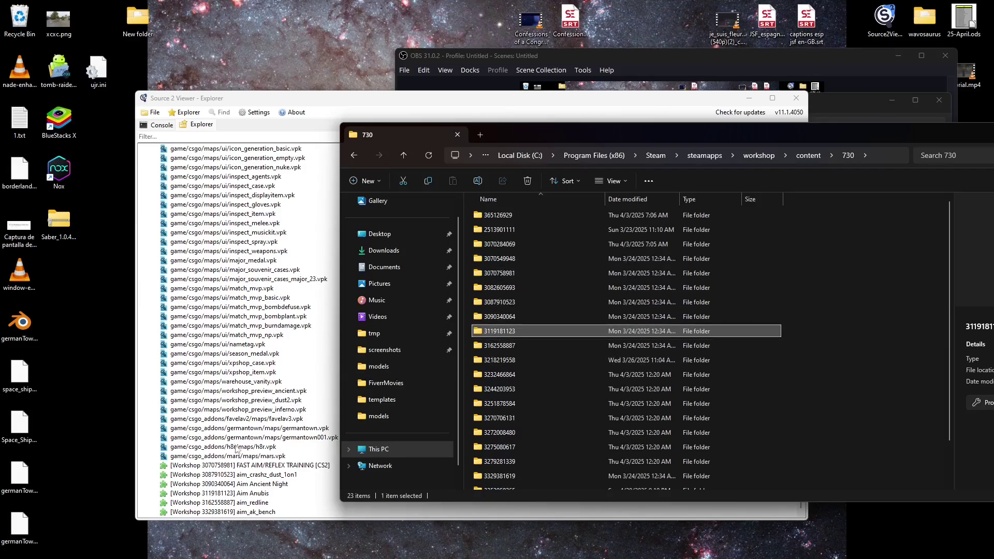
double_click(541, 434)
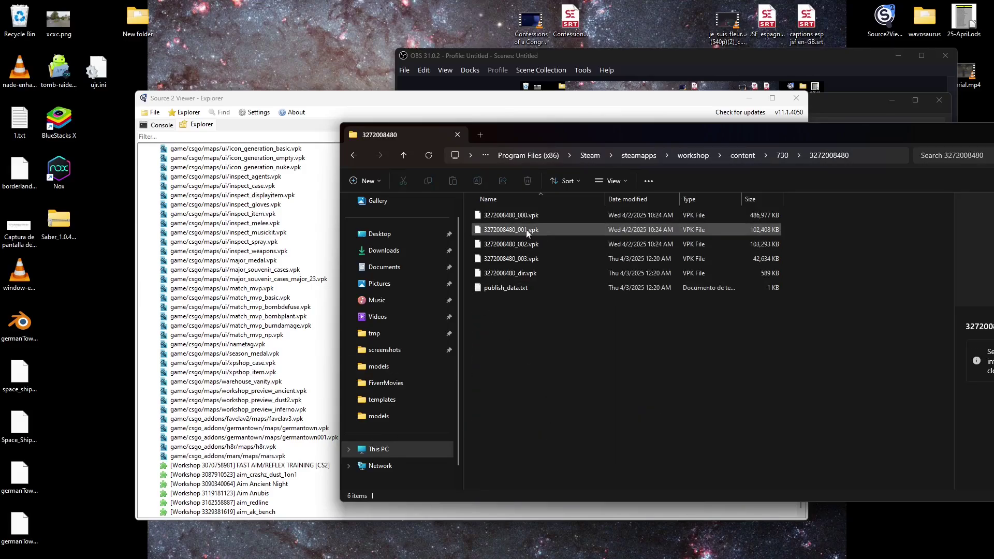
left_click(510, 216)
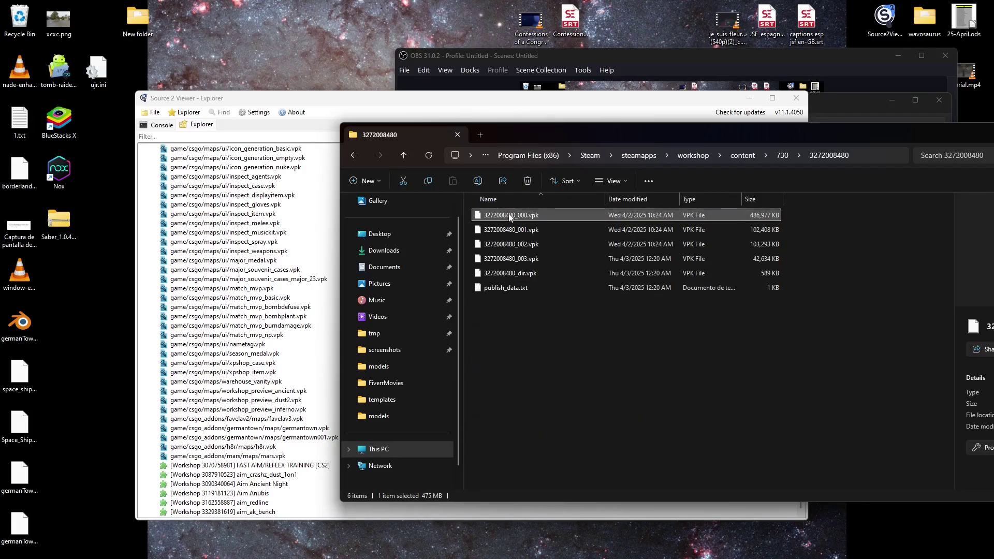
left_click_drag(489, 216, 283, 126)
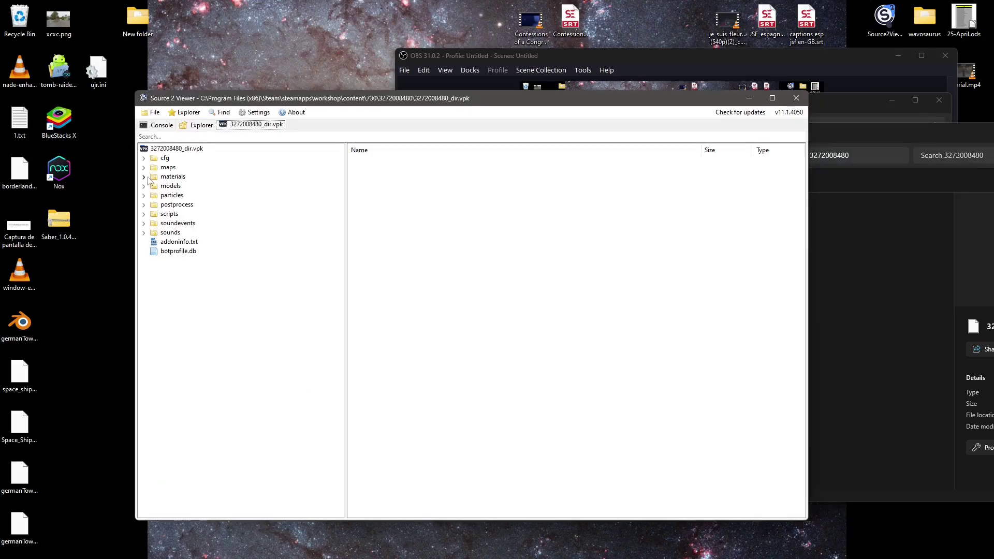
Step: Expand the package's maps folder and select 5e_prefire_ancient.vpk, dismissing the root package menu
left_click(143, 167)
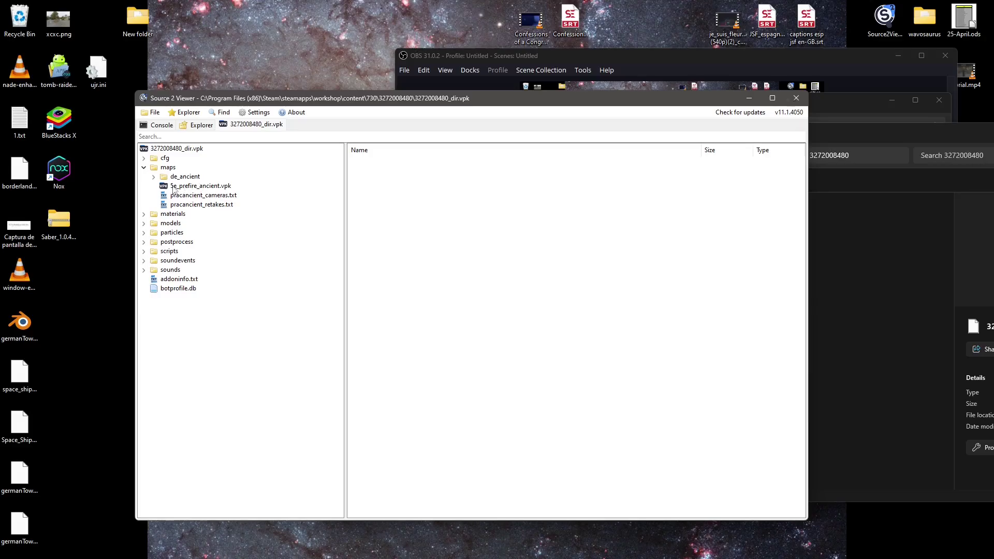
left_click(169, 188)
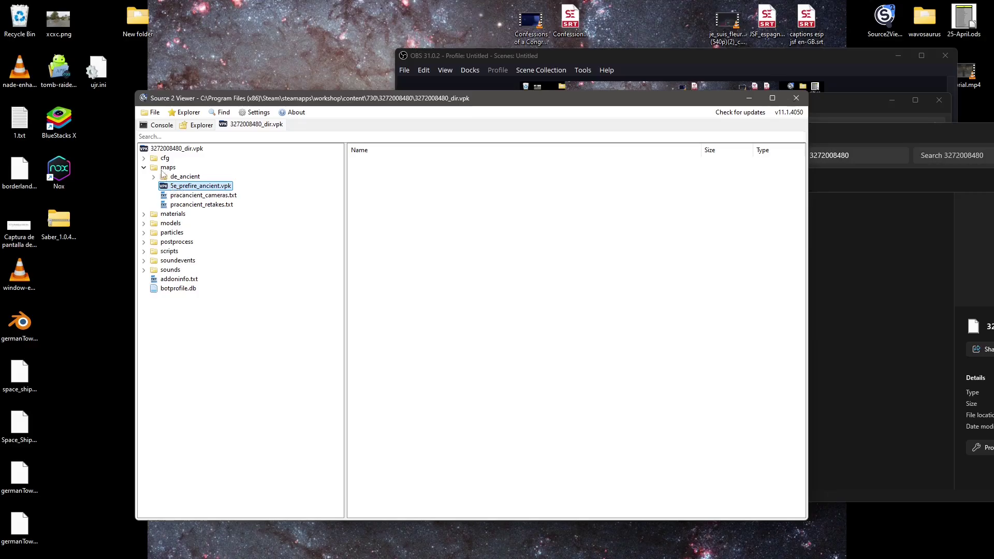
right_click(162, 150)
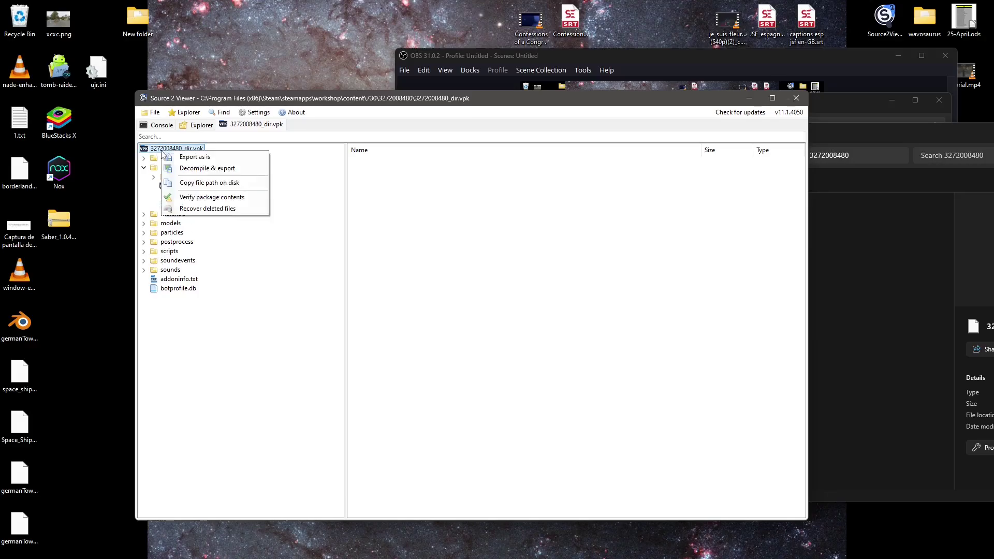
left_click(216, 243)
left_click(195, 187)
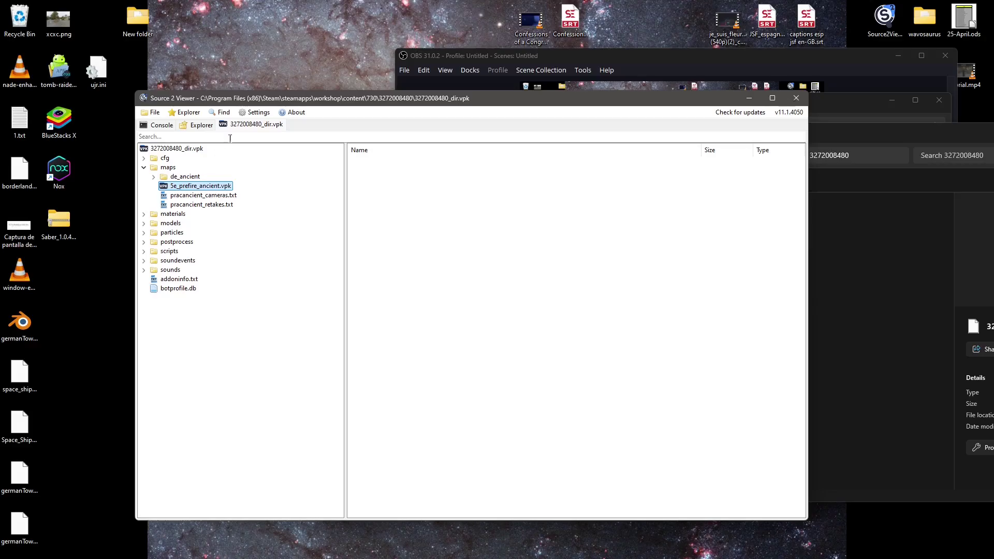
Step: Close the Workshop package, open de_nuke.vpk and choose Decompile & export on its root
middle_click(257, 126)
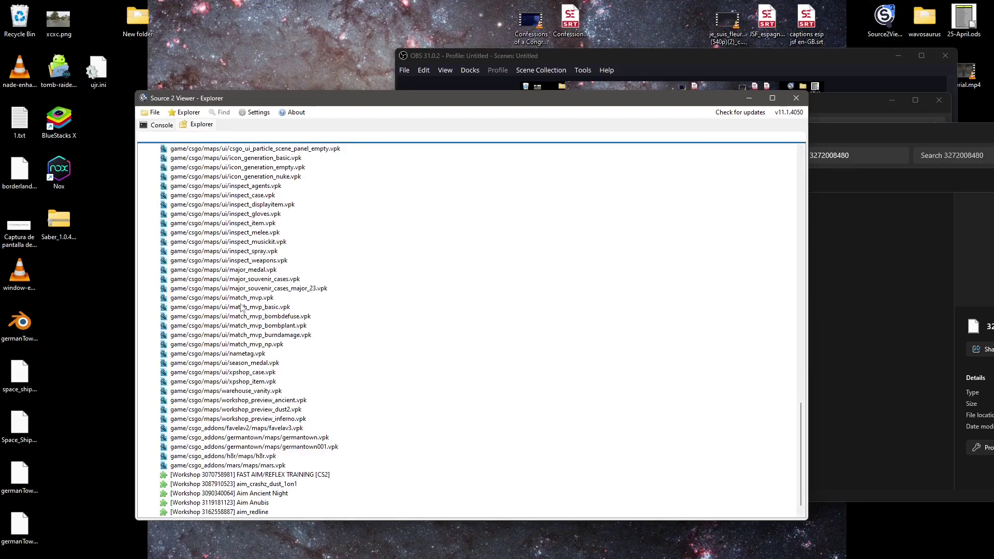
scroll(242, 309, "up", 13)
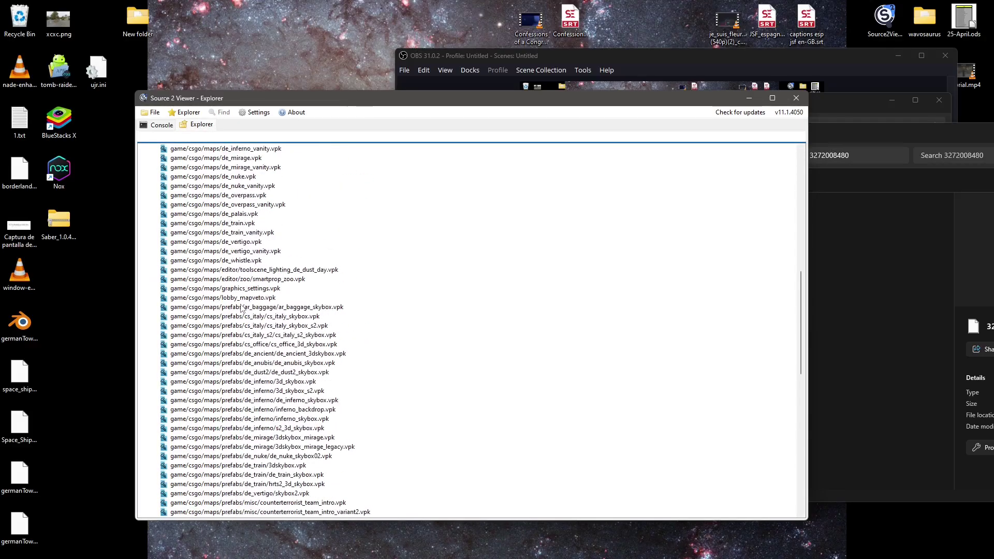
scroll(240, 308, "down", 1)
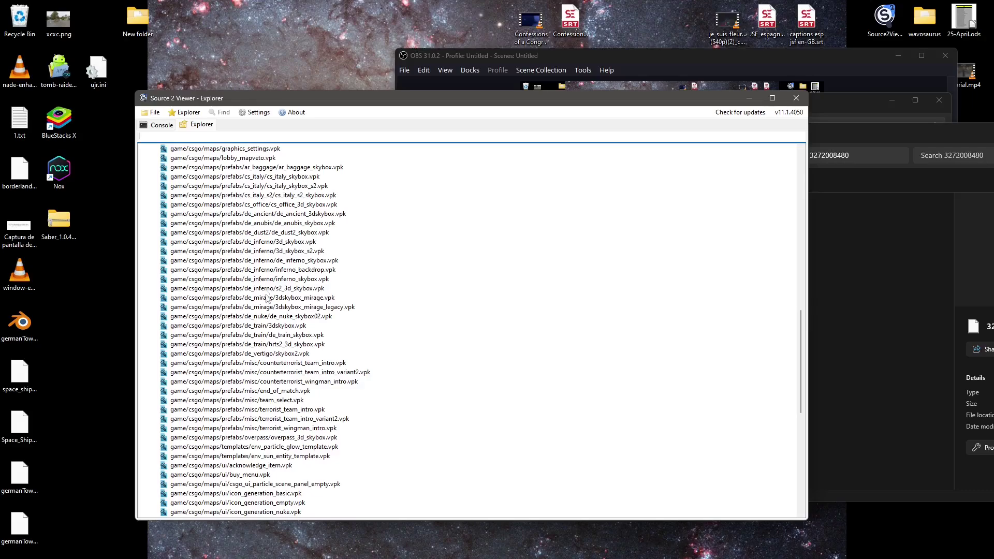
scroll(264, 291, "up", 11)
left_click(243, 345)
double_click(215, 345)
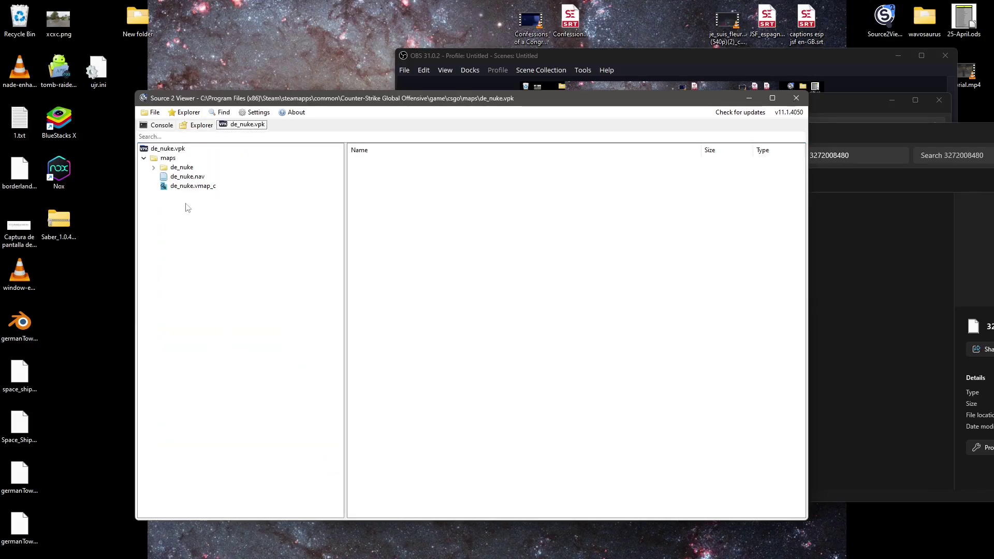
right_click(164, 148)
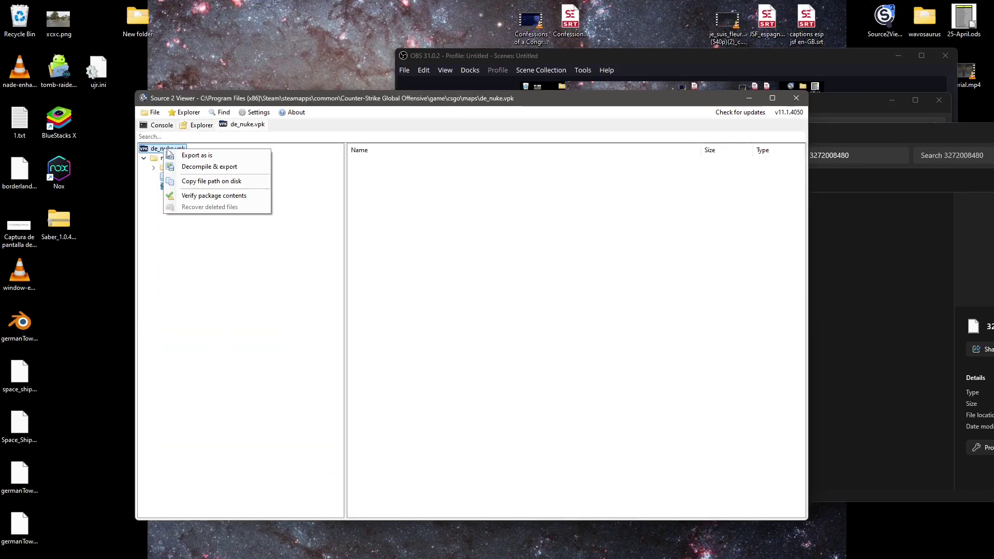
left_click(187, 167)
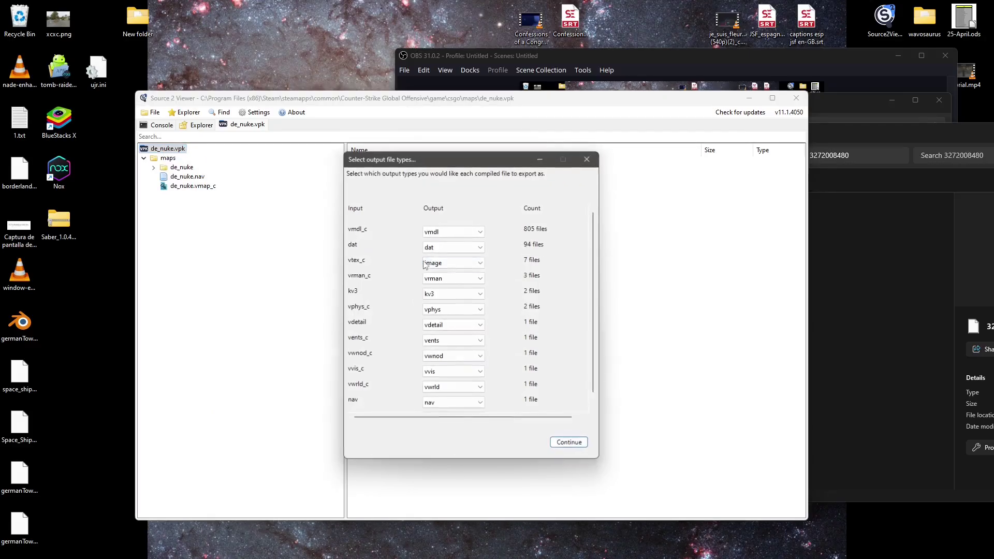
Step: Keep the default output types and extract de_nuke into a new Desktop folder, New folder (2)
left_click(569, 442)
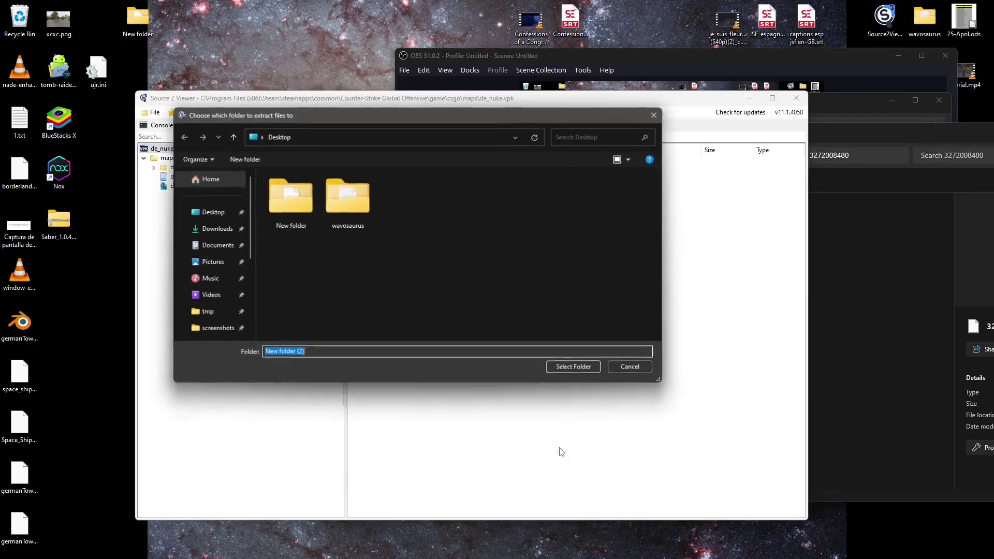
left_click(220, 213)
right_click(73, 356)
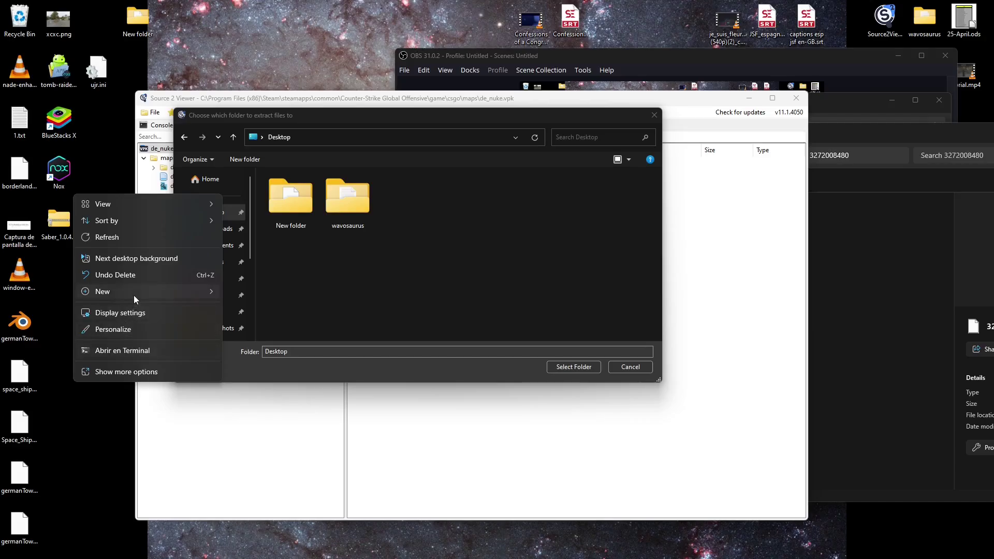
mouse_move(134, 292)
left_click(251, 293)
key("Return")
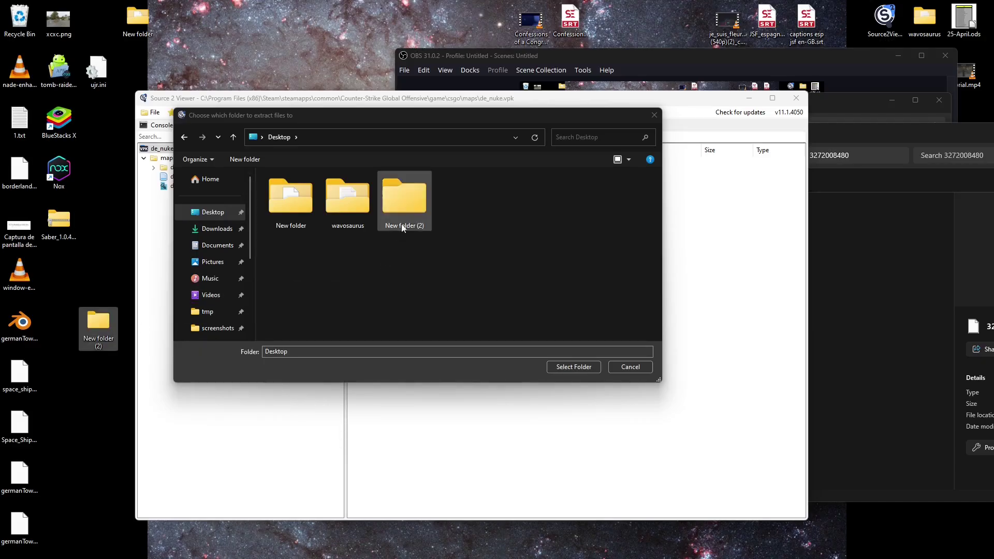
left_click(404, 203)
left_click(570, 367)
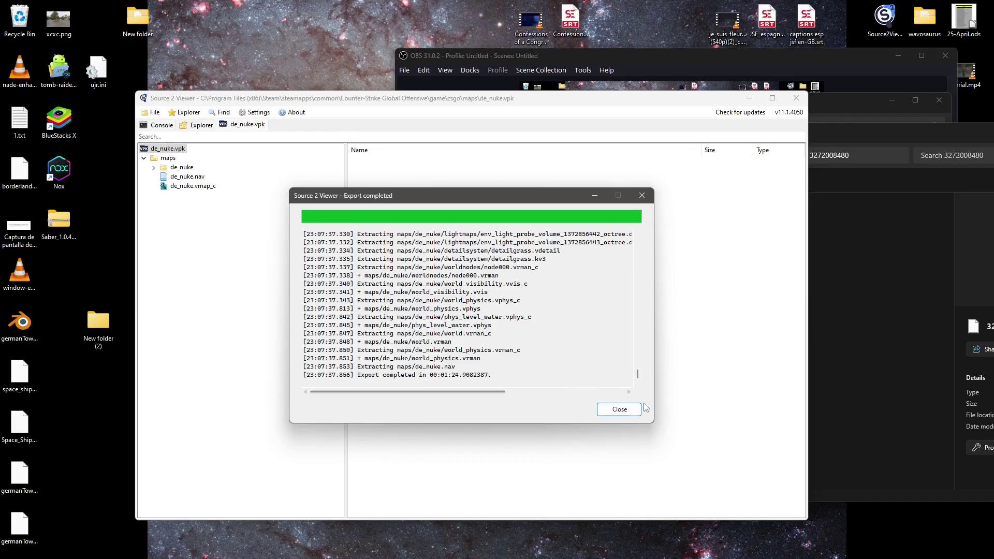
left_click(618, 409)
Step: Close Source 2 Viewer, launch CS2 Workshop Tools via Steam and select the editnuke addon
left_click(796, 98)
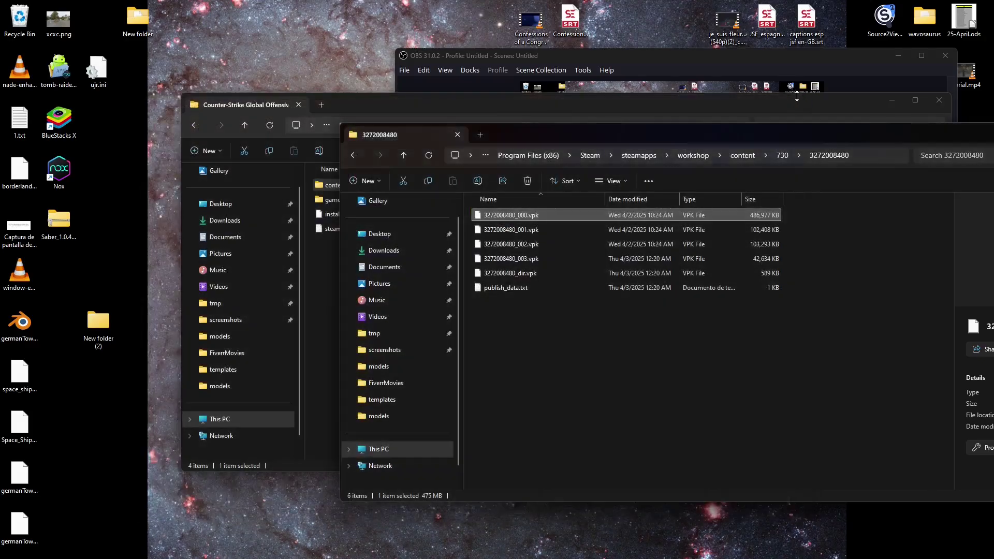
right_click(855, 547)
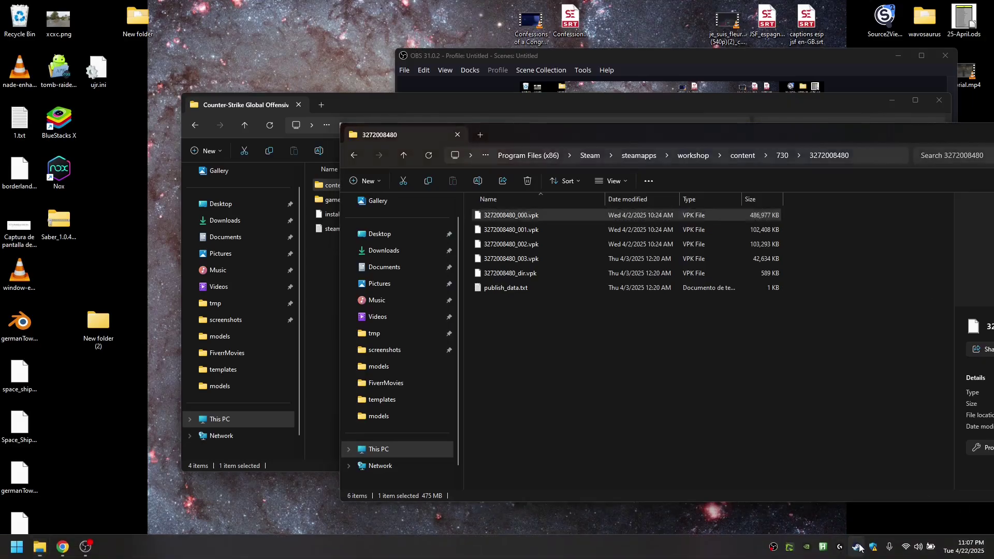
left_click(758, 318)
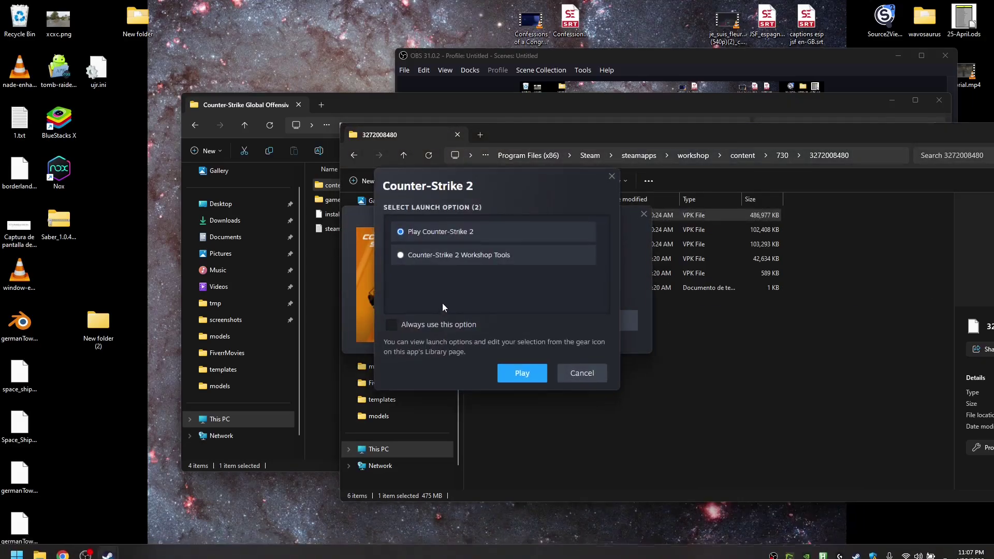
left_click(513, 368)
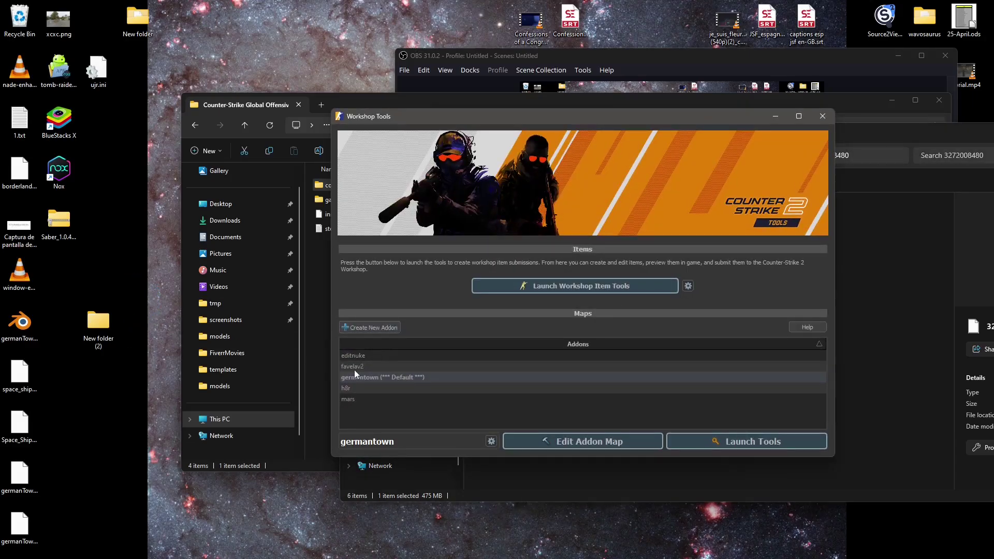
left_click(352, 356)
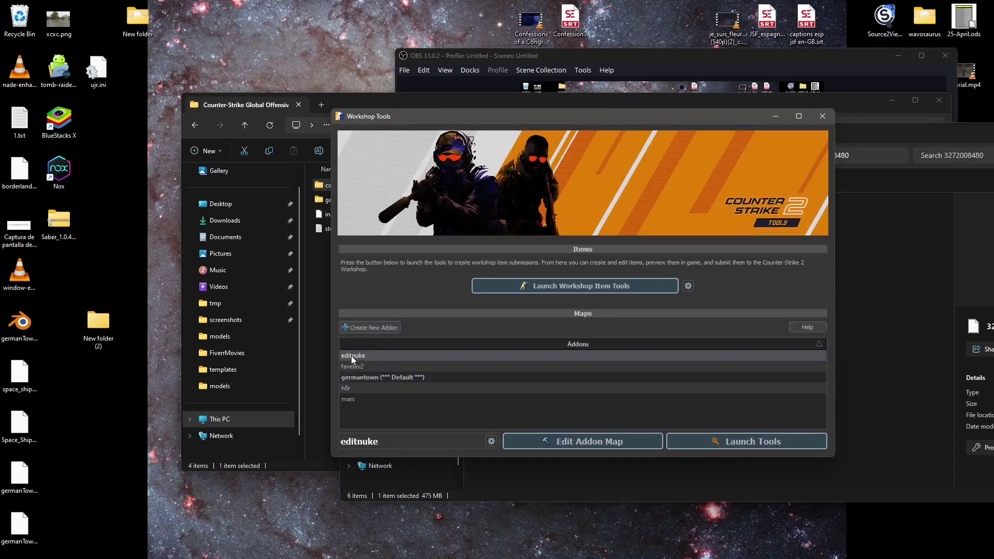
left_click(368, 328)
Step: Dismiss the new addon dialog and open the editnuke folder under content\csgo_addons
left_click(666, 302)
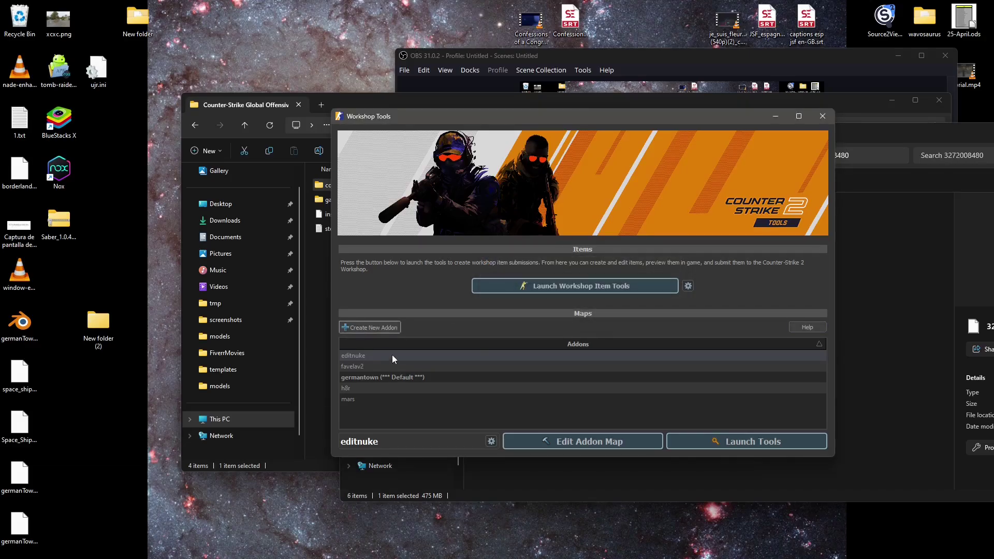
left_click(326, 121)
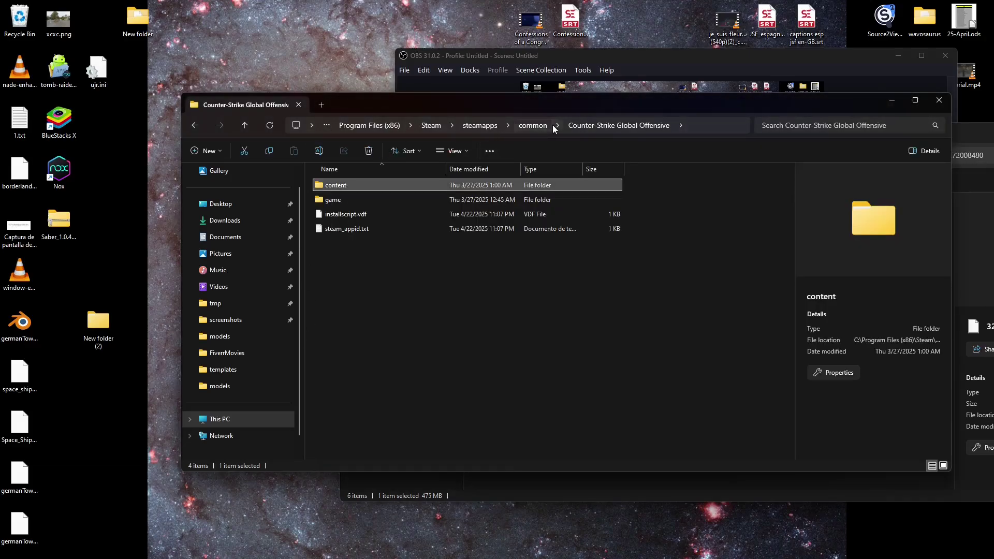
left_click(703, 126)
left_click(641, 146)
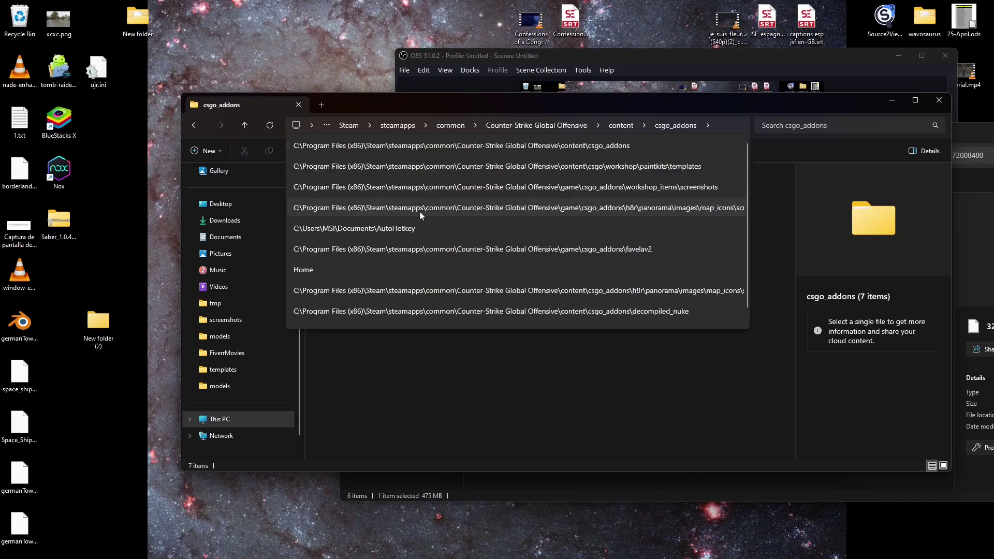
left_click(597, 147)
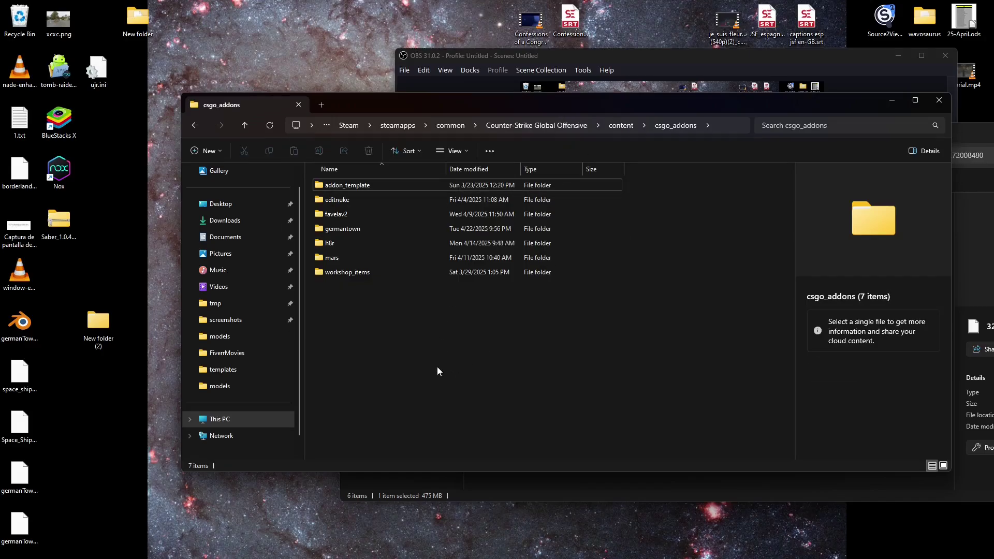
double_click(339, 203)
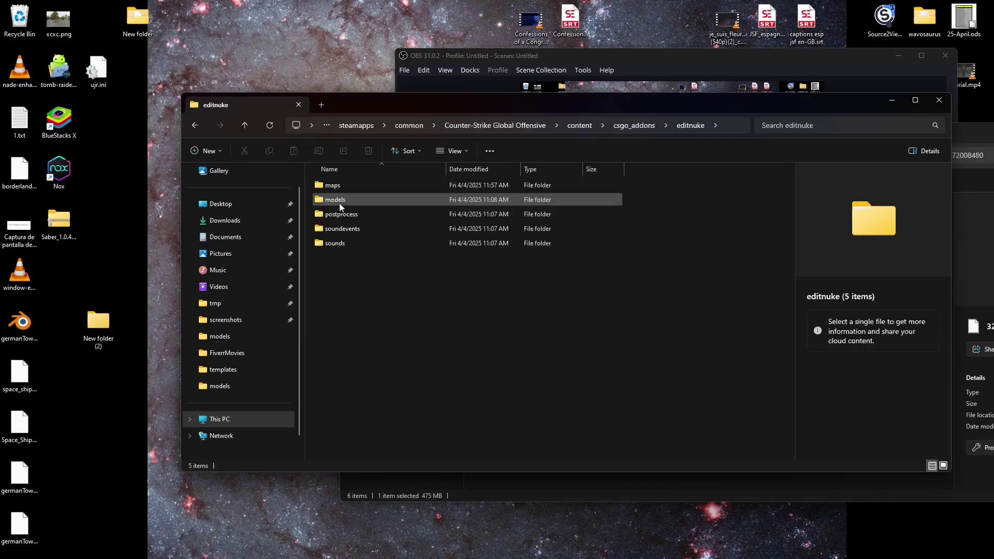
Step: Open New folder (2) from the desktop and select its maps and models folders
double_click(114, 332)
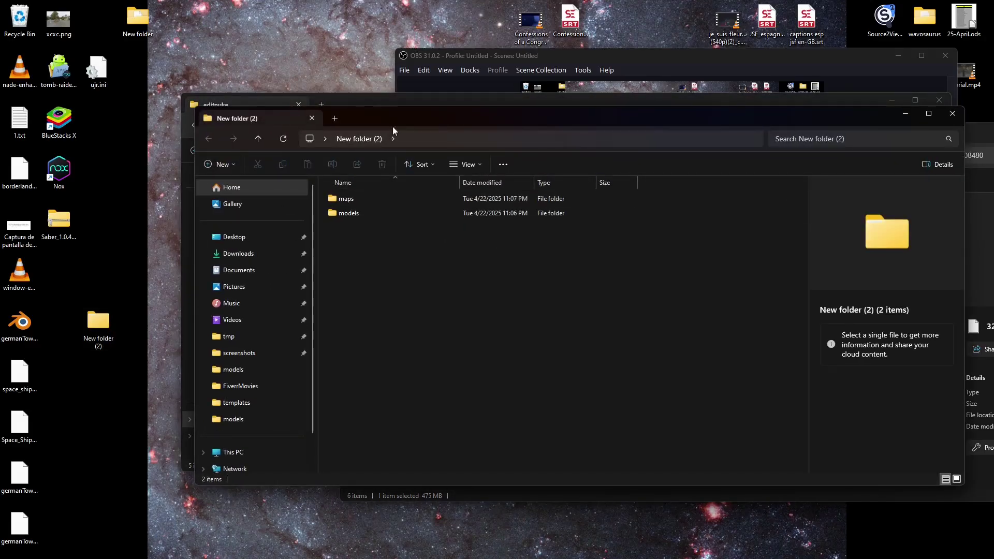
left_click_drag(392, 109, 824, 267)
left_click_drag(823, 434, 906, 421)
left_click_drag(914, 268, 305, 243)
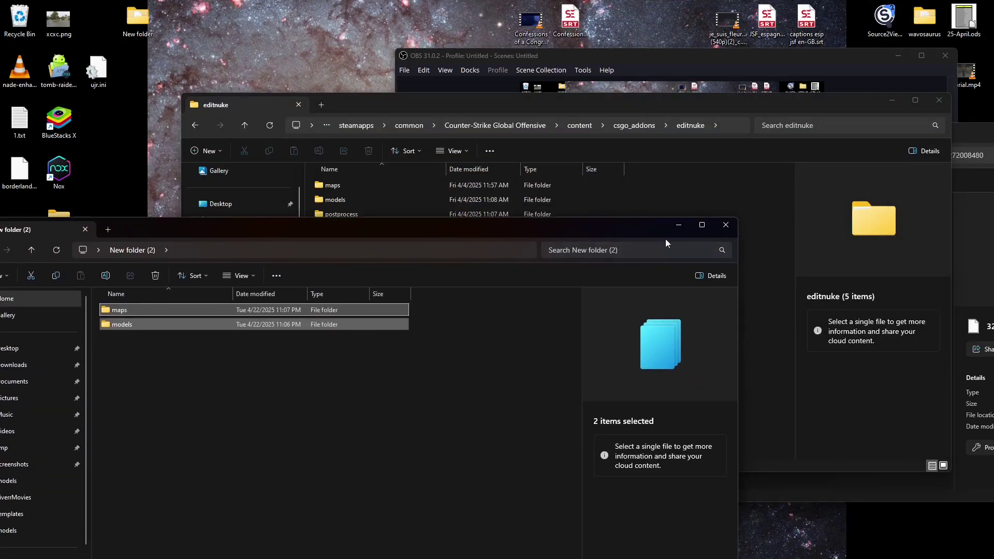
left_click(719, 226)
Step: Open the editnuke addon in the Workshop Tools and launch the Hammer editor
left_click(890, 100)
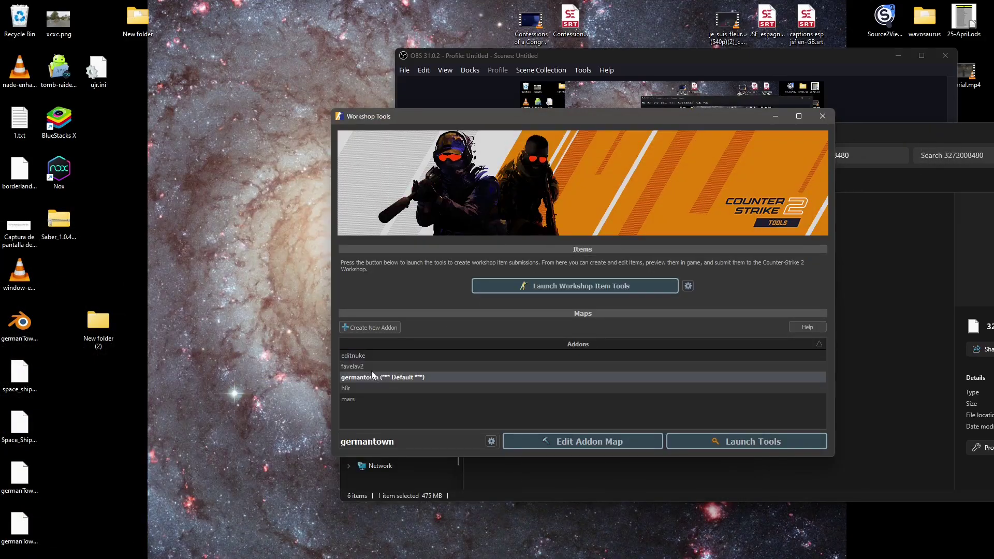
double_click(361, 356)
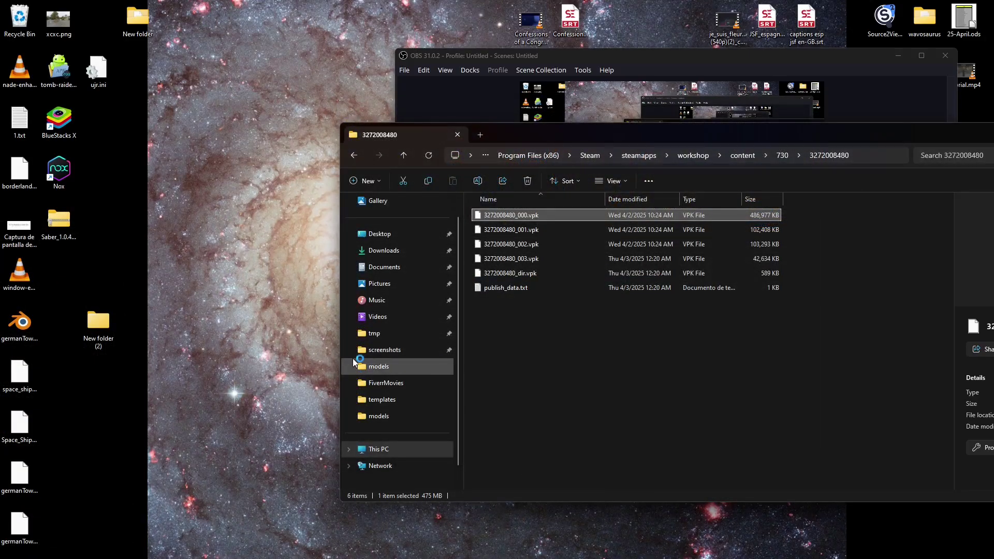
left_click_drag(810, 118, 515, 119)
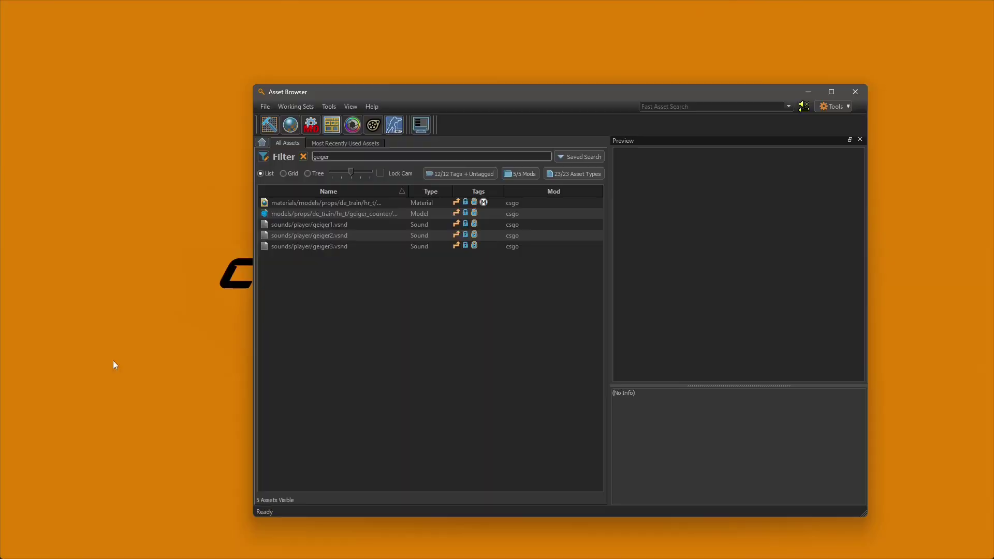
left_click(271, 125)
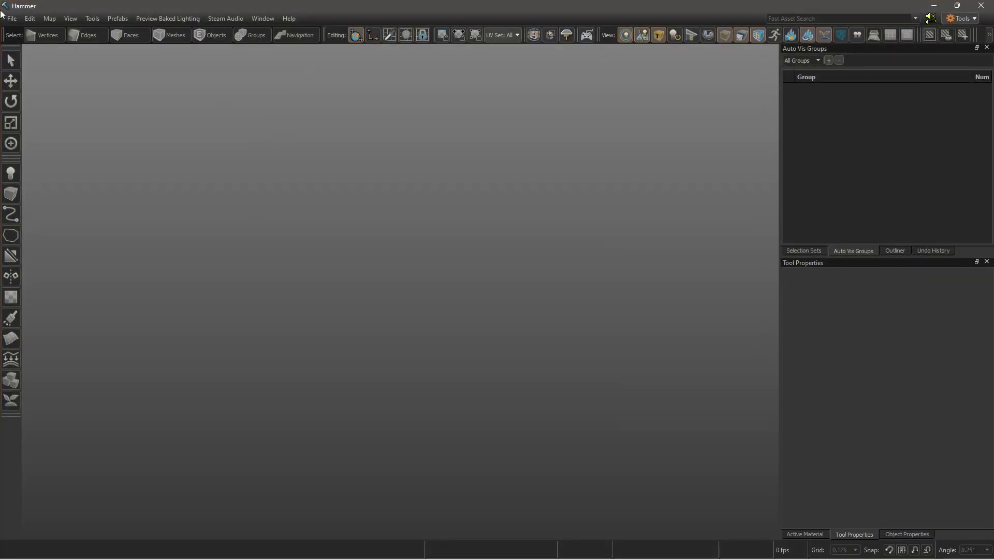
Step: Open editnuke.vmap from the editnuke addon's maps folder
left_click(11, 18)
left_click(32, 51)
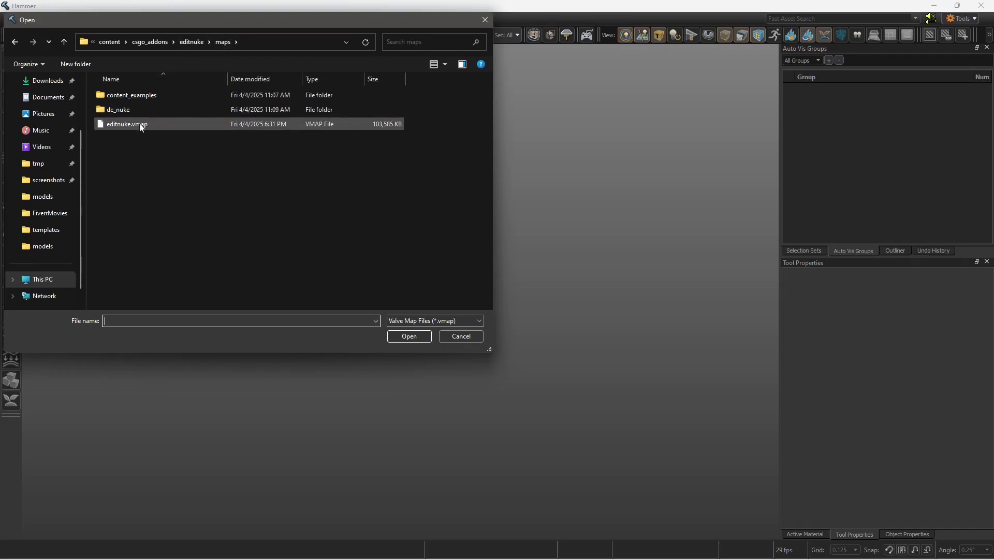
left_click(184, 43)
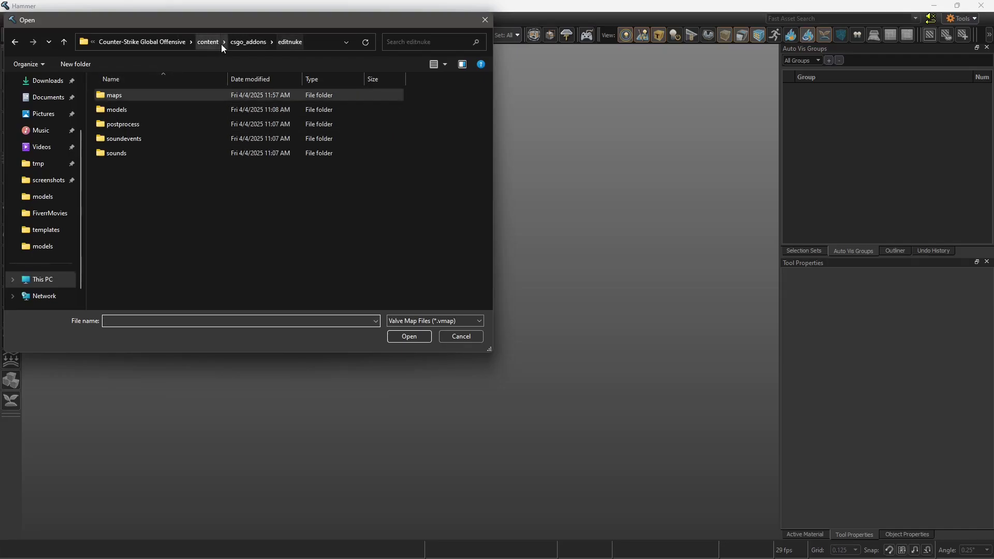
double_click(147, 95)
left_click(127, 124)
left_click(401, 336)
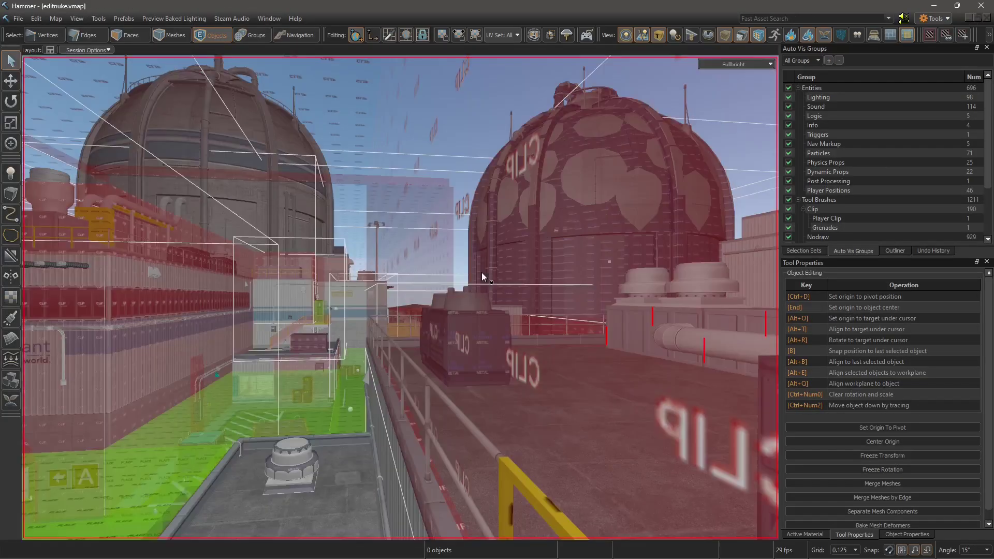
Step: Fly over the reactor dome rooftop and hide the Tool Brushes vis group
right_click_drag(482, 272, 460, 279)
right_click_drag(400, 298, 721, 220)
left_click(462, 293)
left_click(788, 199)
Step: Fly down to the substation, select its 226 objects and copy them
right_click_drag(400, 298, 400, 297)
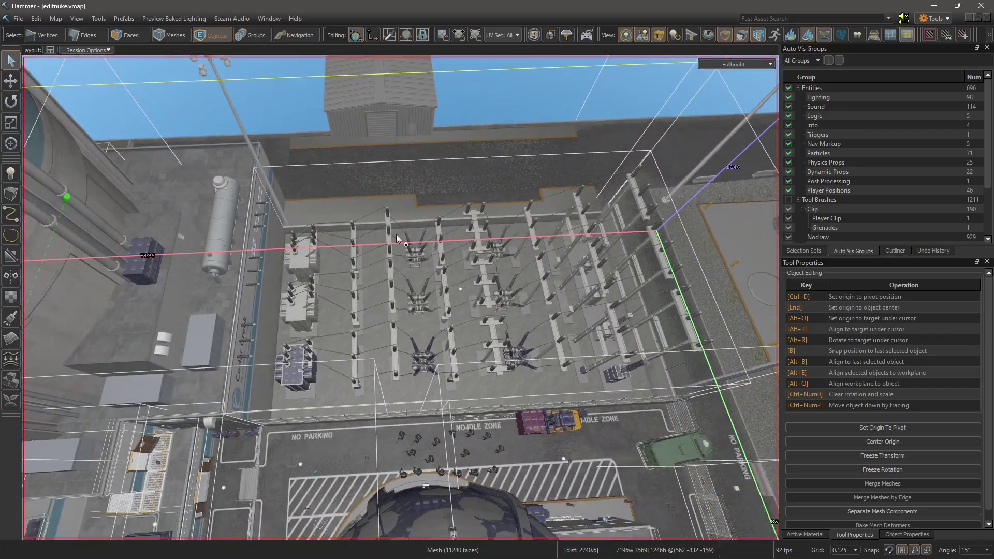
left_click(407, 284)
right_click(407, 284)
left_click(448, 415)
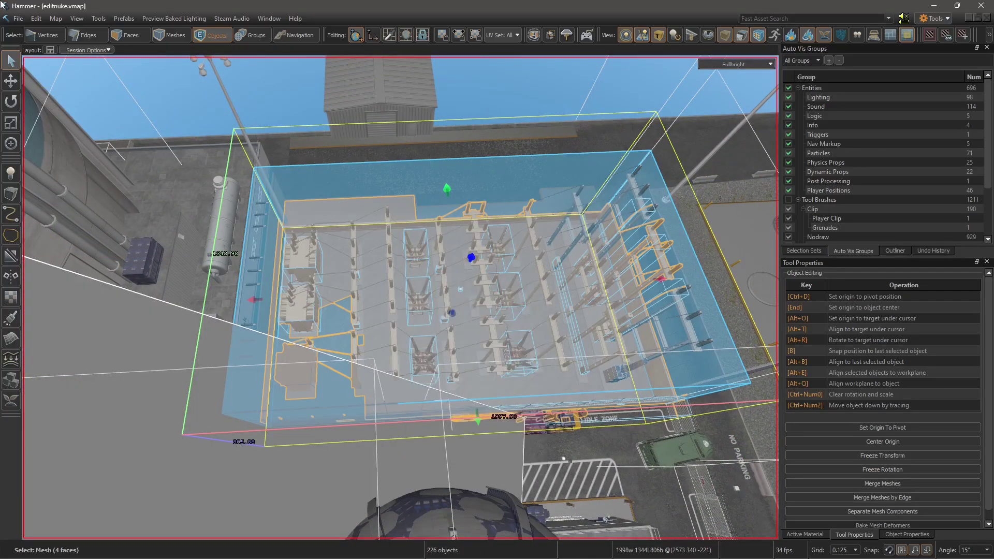
left_click(23, 19)
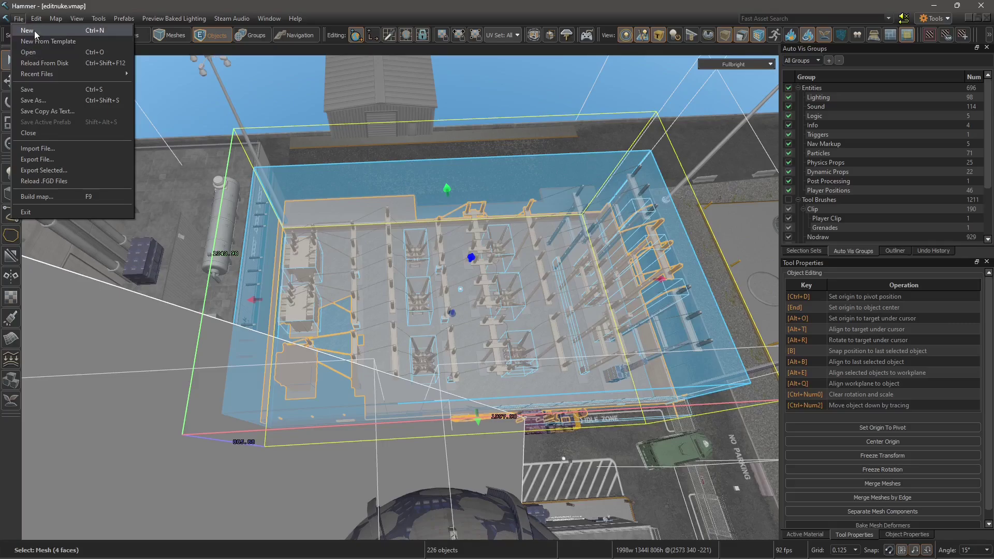
Step: Close editnuke.vmap and start a new empty map
left_click(52, 133)
left_click(20, 19)
left_click(27, 30)
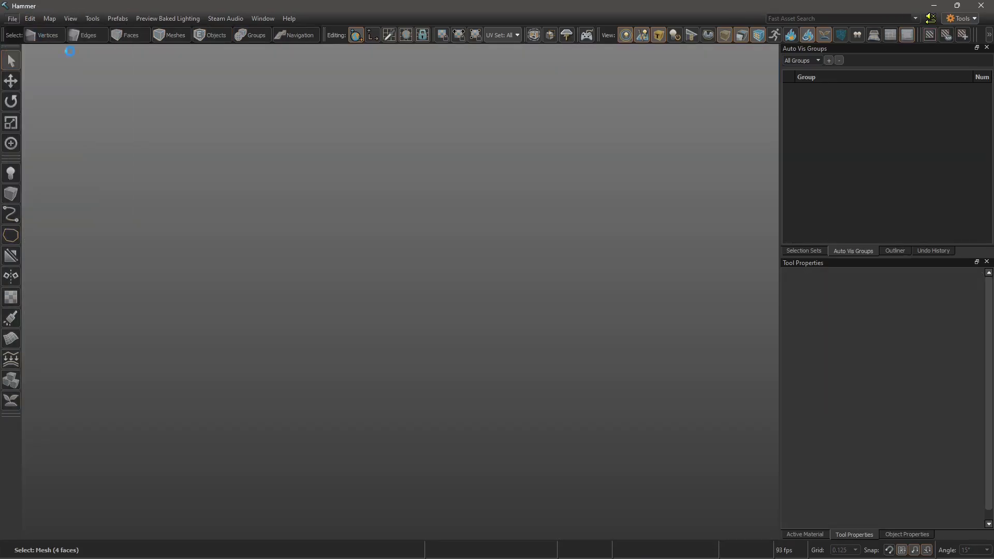
Step: Draw a large block with the Block tool and select it
left_click(11, 194)
left_click_drag(299, 377, 581, 137)
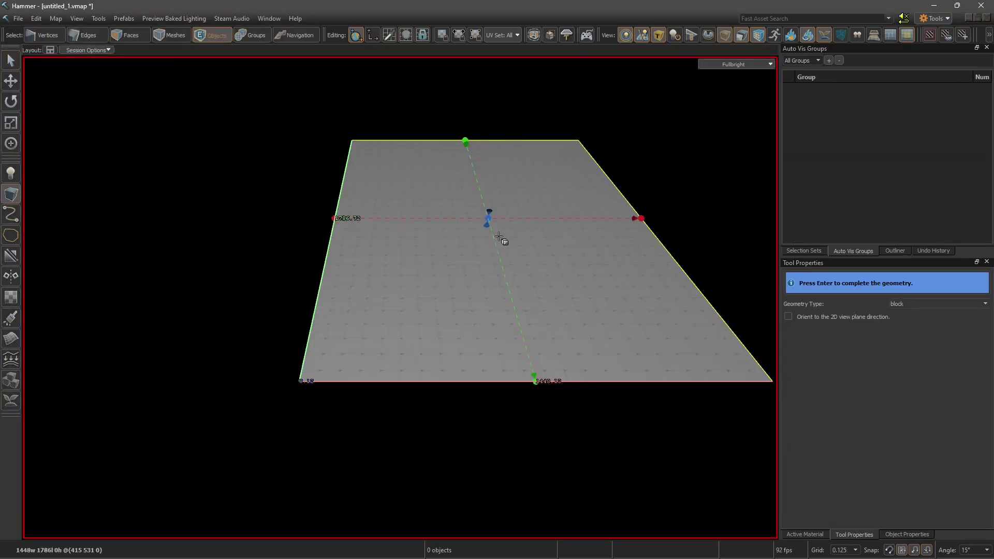
left_click_drag(484, 215, 400, 297)
scroll(400, 298, "down", 5)
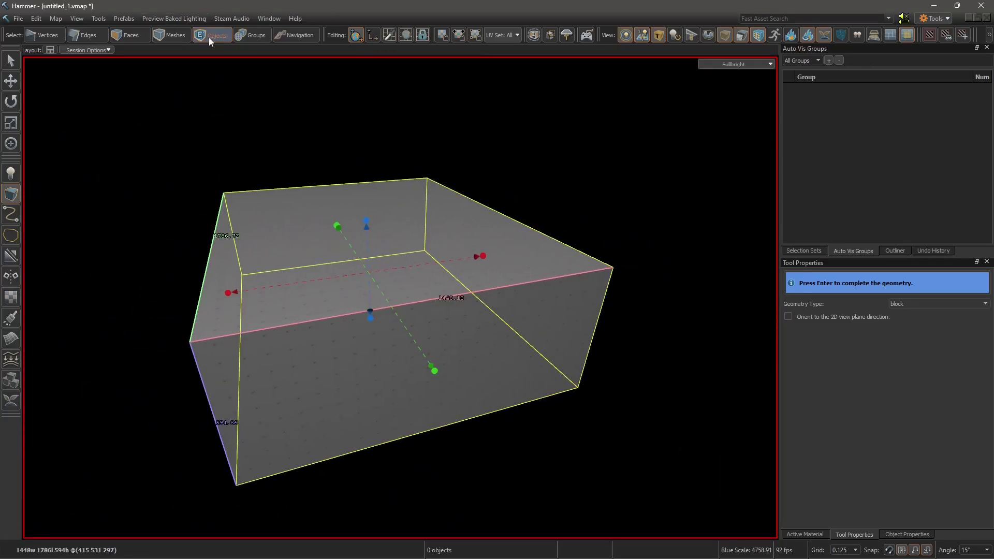
key("Return")
left_click(10, 61)
left_click(276, 319)
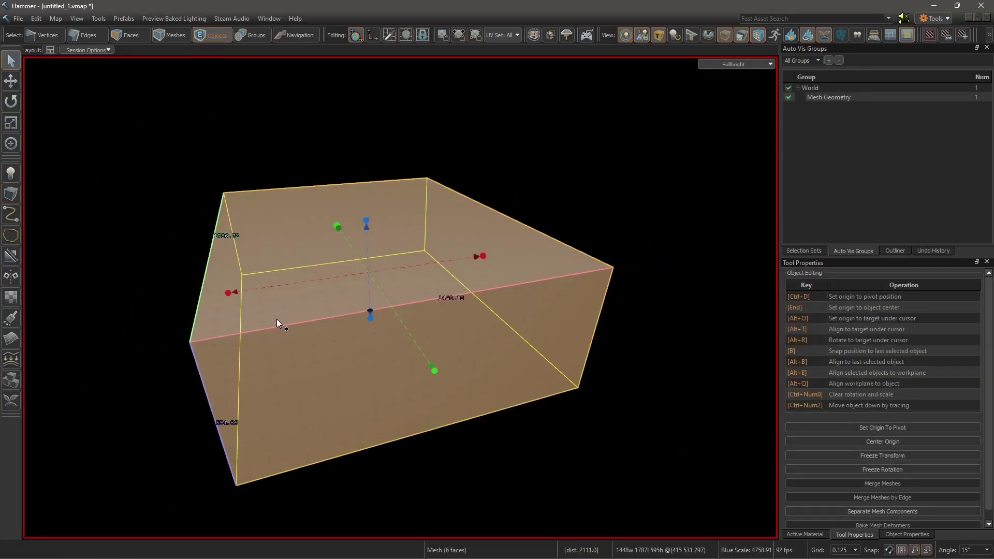
Step: Paste the 226 copied substation objects with Ctrl+V and clear the selection
scroll(400, 297, "up", 8)
scroll(400, 297, "down", 4)
key("ctrl+v")
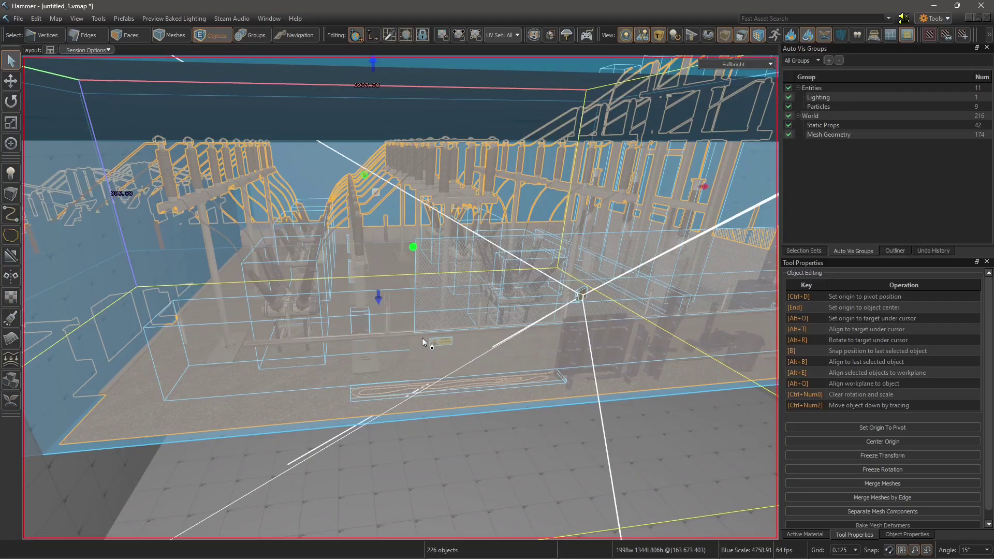
scroll(400, 297, "down", 8)
left_click(514, 299)
scroll(515, 299, "up", 10)
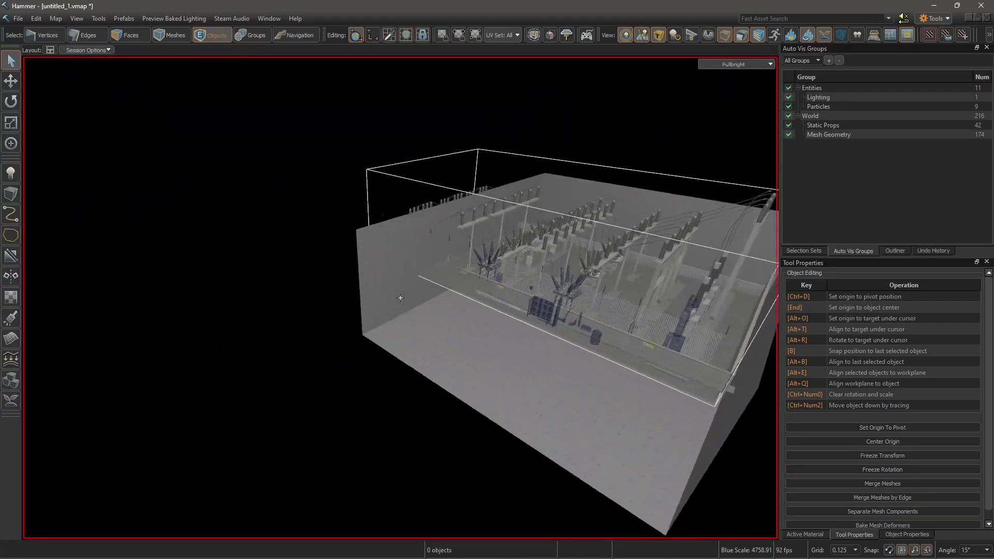
scroll(400, 298, "down", 10)
scroll(400, 298, "up", 10)
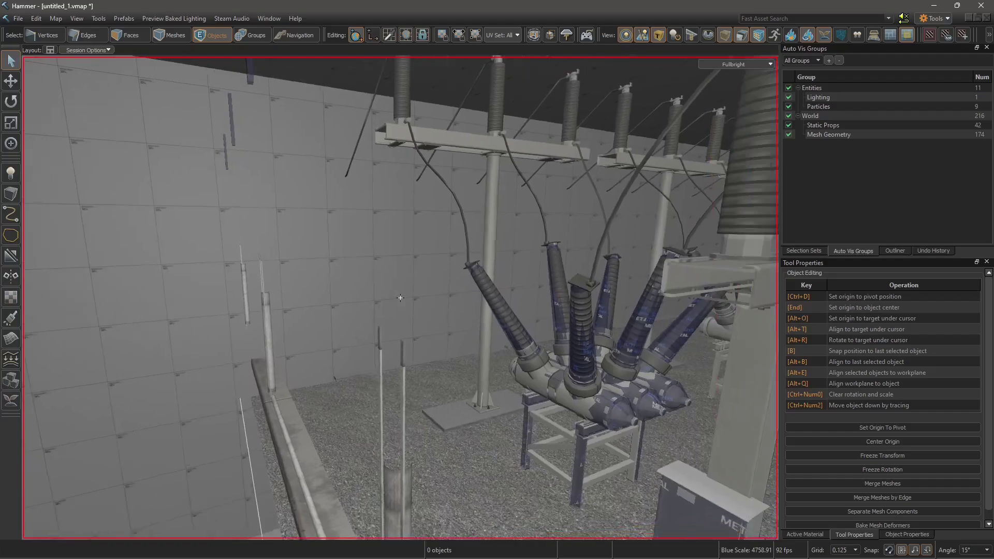
Step: Fly around inside the pasted substation to inspect it
right_click_drag(400, 298, 400, 298)
scroll(400, 298, "down", 10)
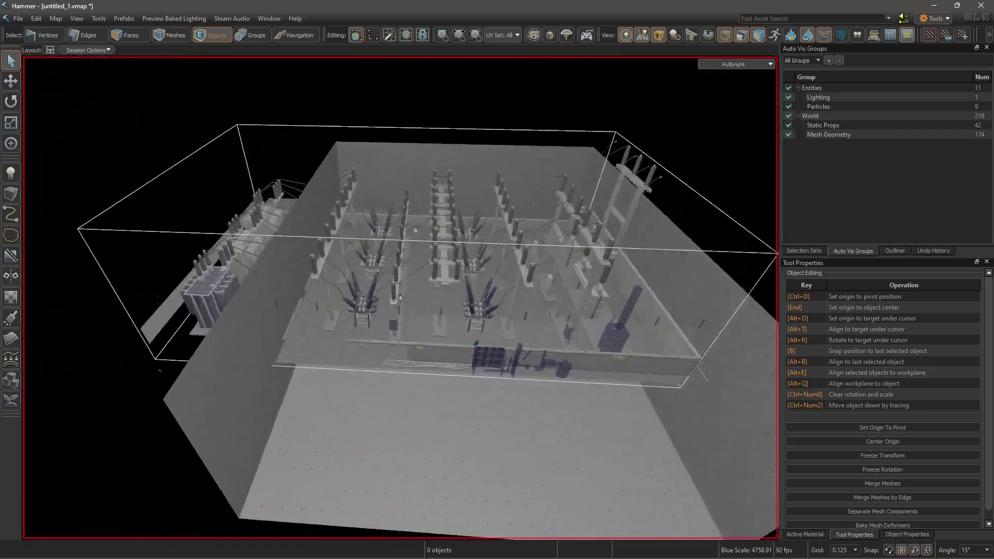
scroll(400, 298, "up", 10)
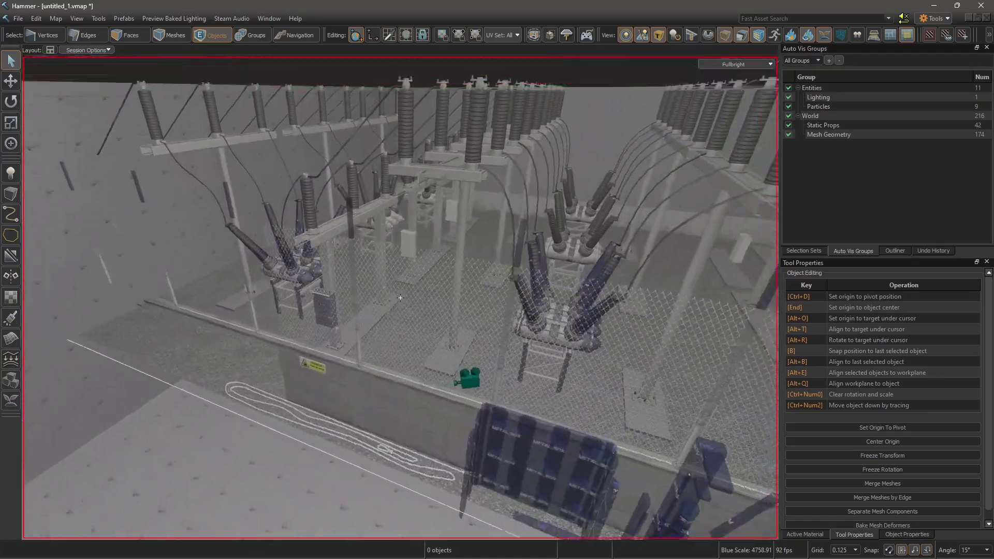
scroll(400, 297, "down", 3)
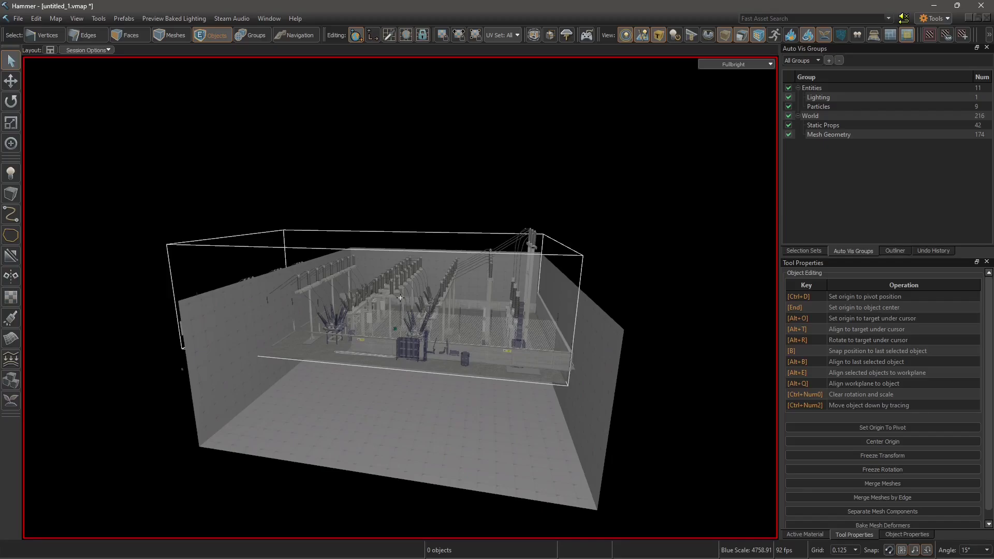
scroll(400, 297, "up", 4)
scroll(400, 297, "down", 3)
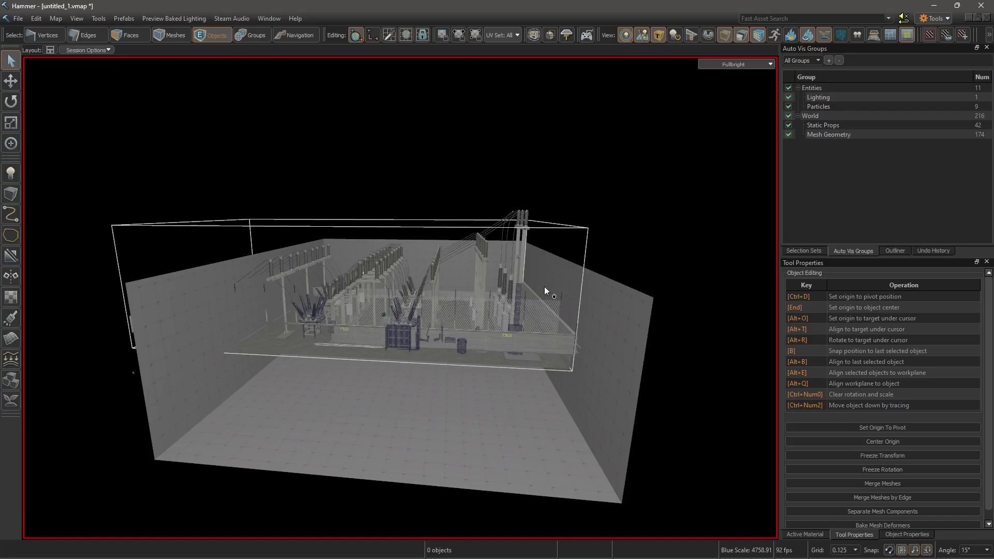
Step: Close the untitled map, discarding its unsaved changes
left_click(24, 20)
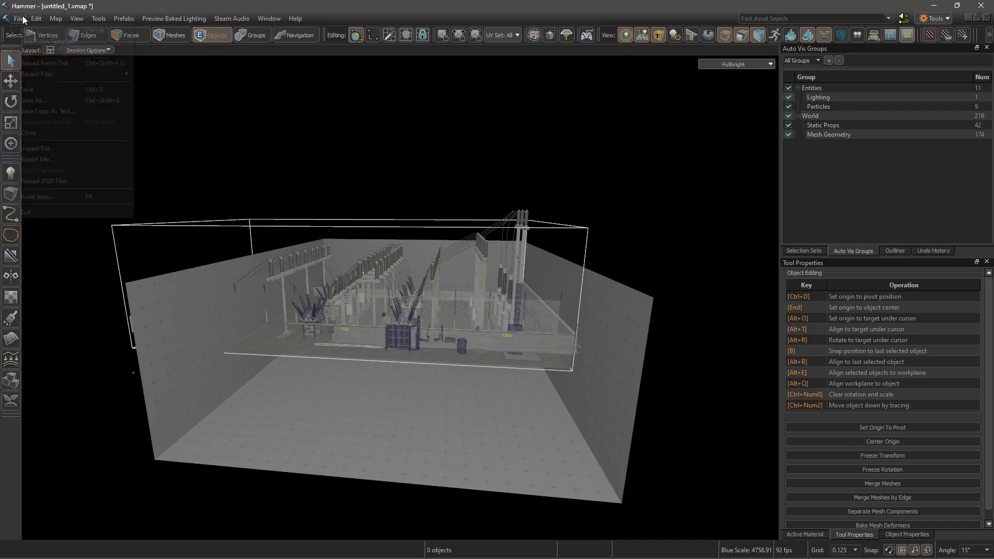
left_click(29, 133)
left_click(497, 310)
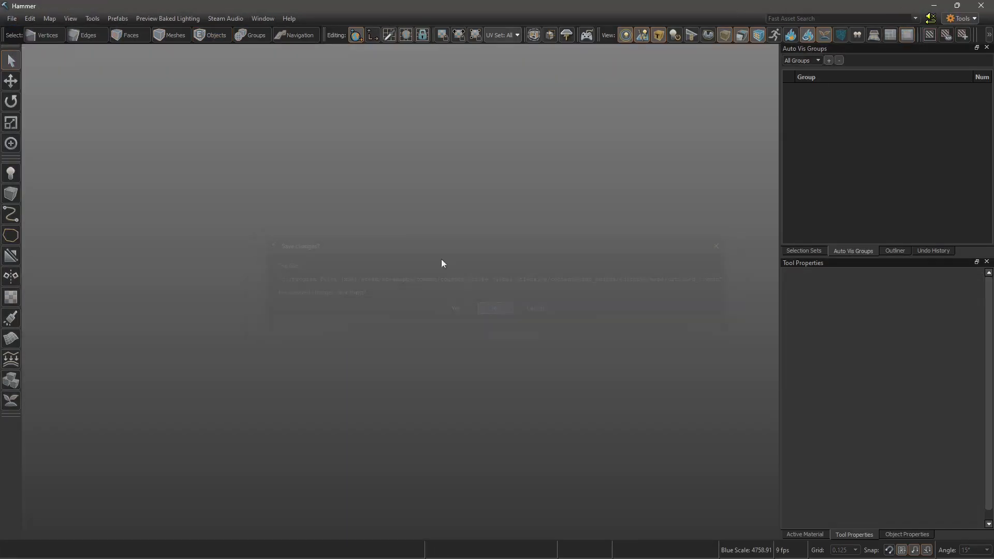
Step: Reopen editnuke.vmap from the recent files and fly down to the green clip volumes
left_click(17, 22)
mouse_move(42, 69)
left_click(180, 73)
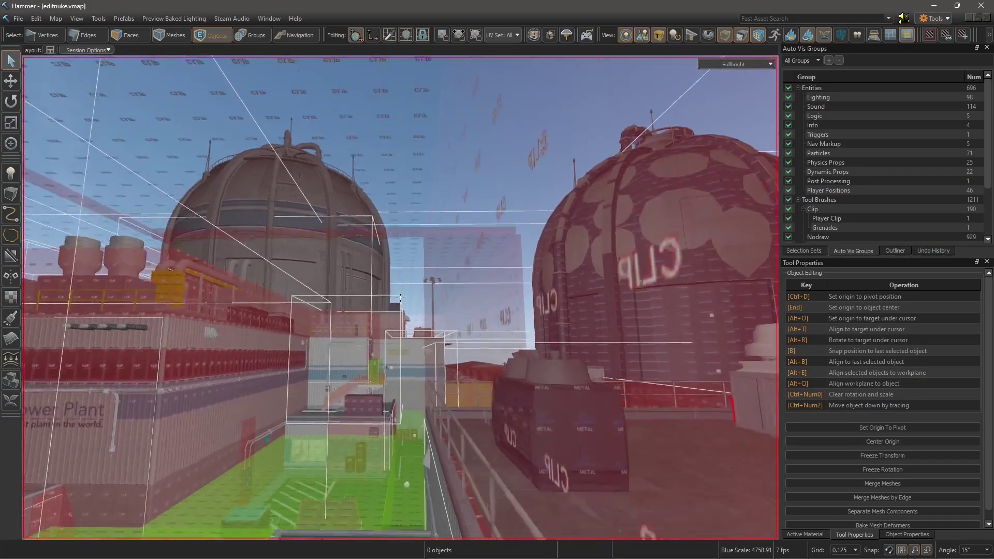
right_click_drag(400, 297, 400, 298)
right_click_drag(319, 216, 400, 297)
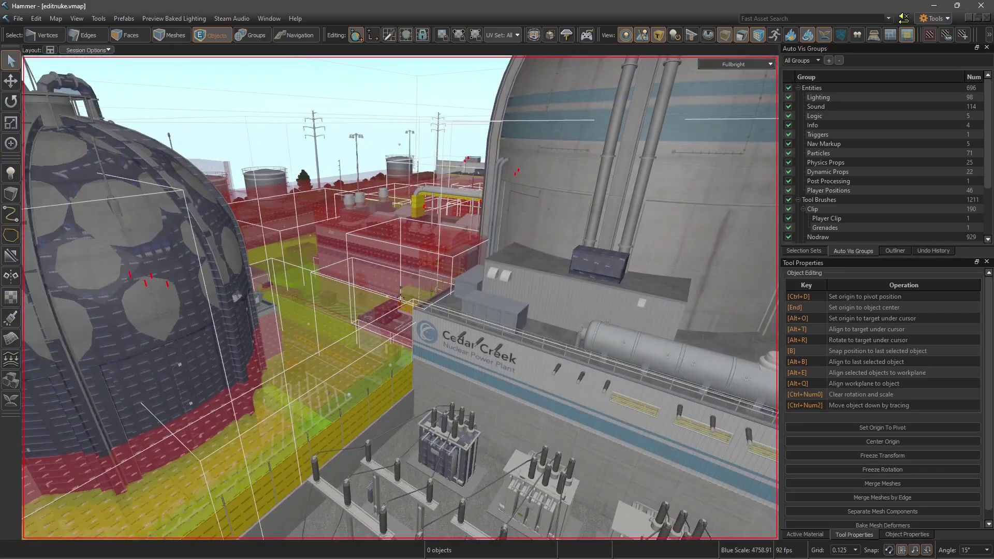